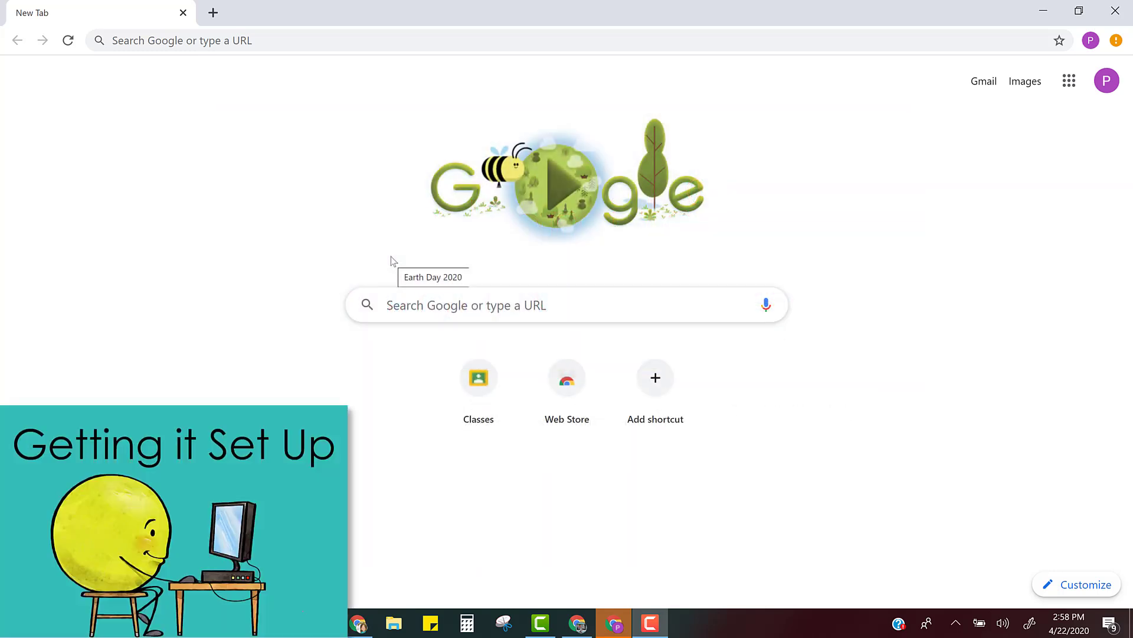
- Search Google for 'kami extension' from the Chrome address bar
click(370, 41)
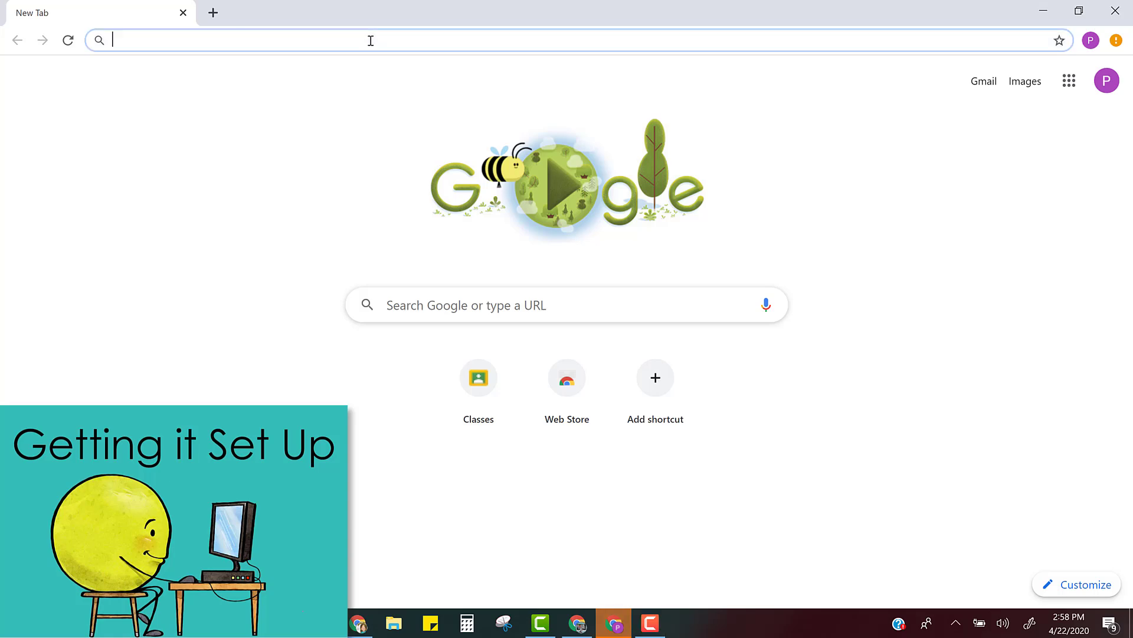
text(kami)
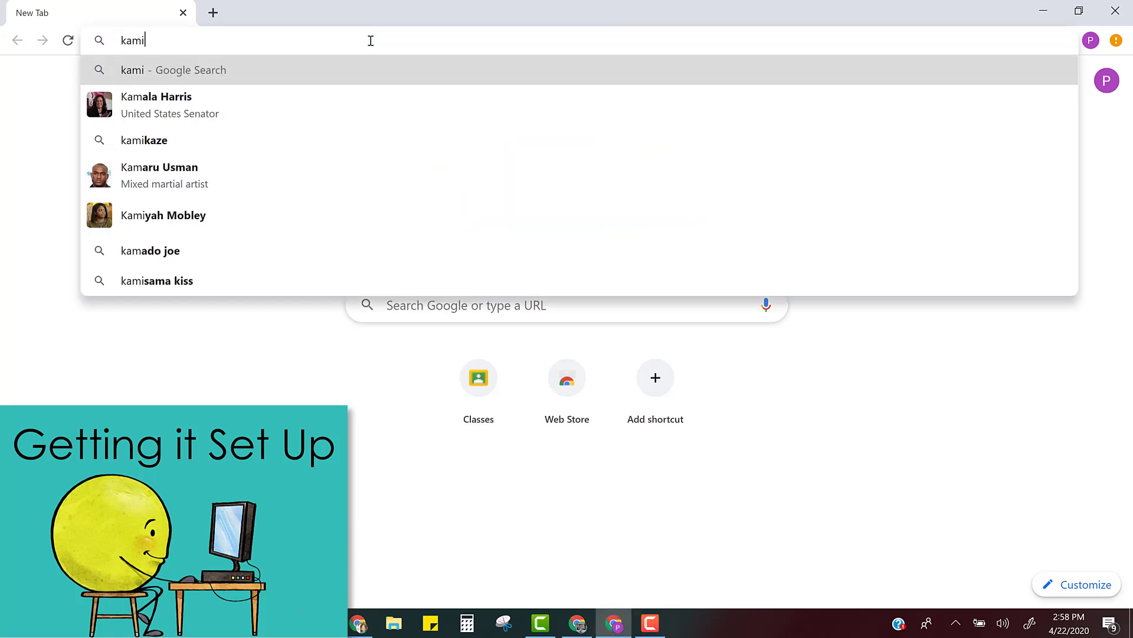
text( extension)
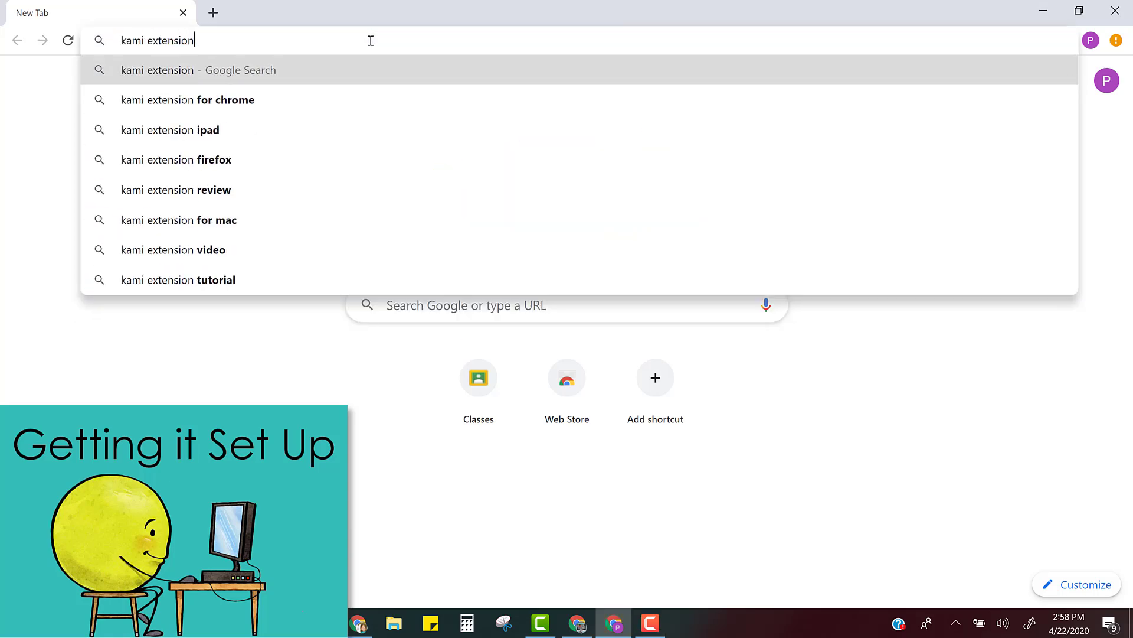
key(Return)
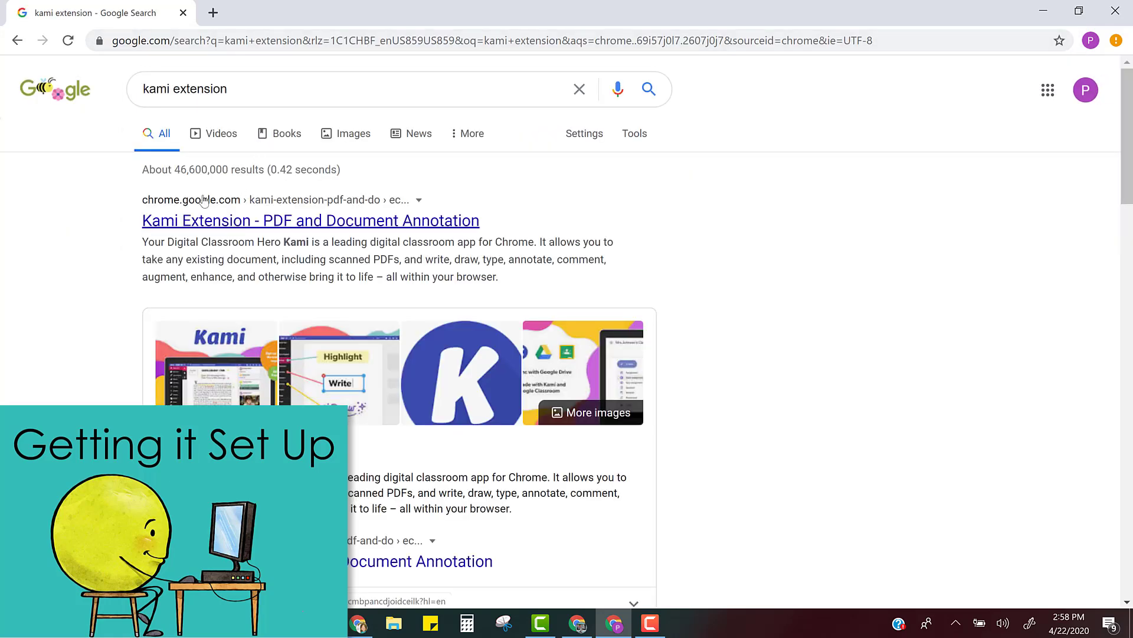
- Add Kami Extension – PDF and Document Annotation to Chrome from its Web Store listing
click(207, 227)
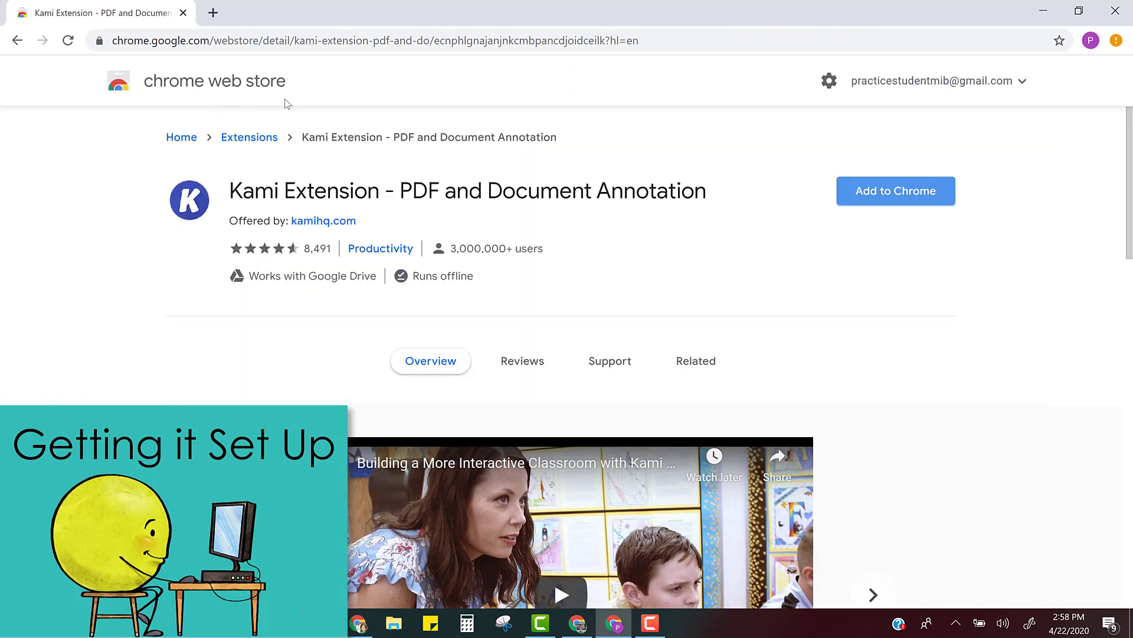
click(860, 197)
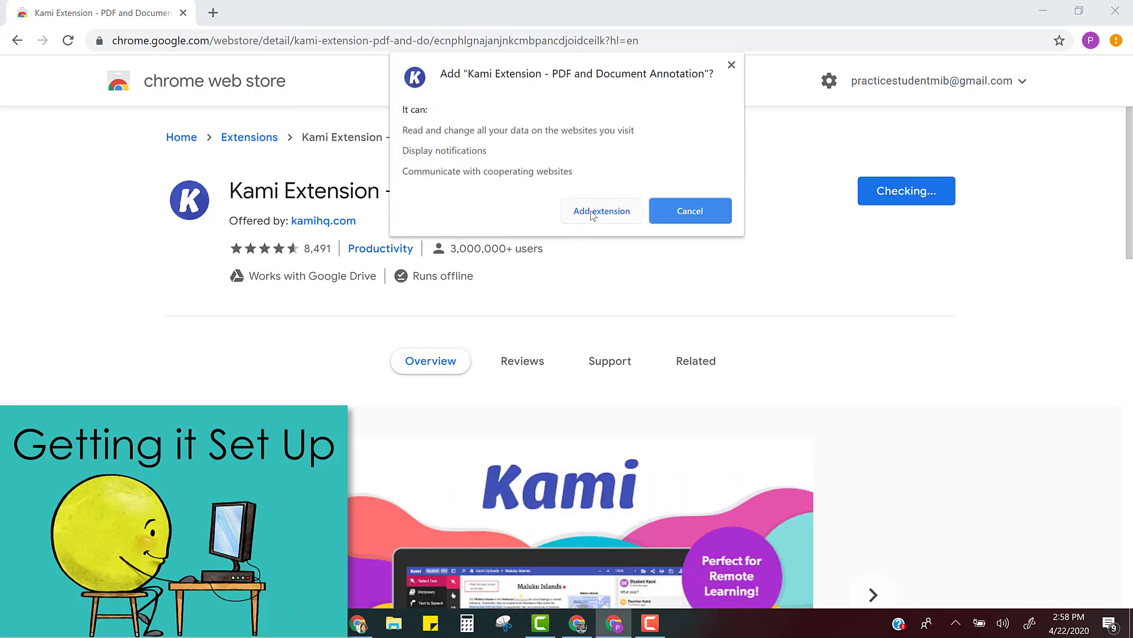
click(593, 216)
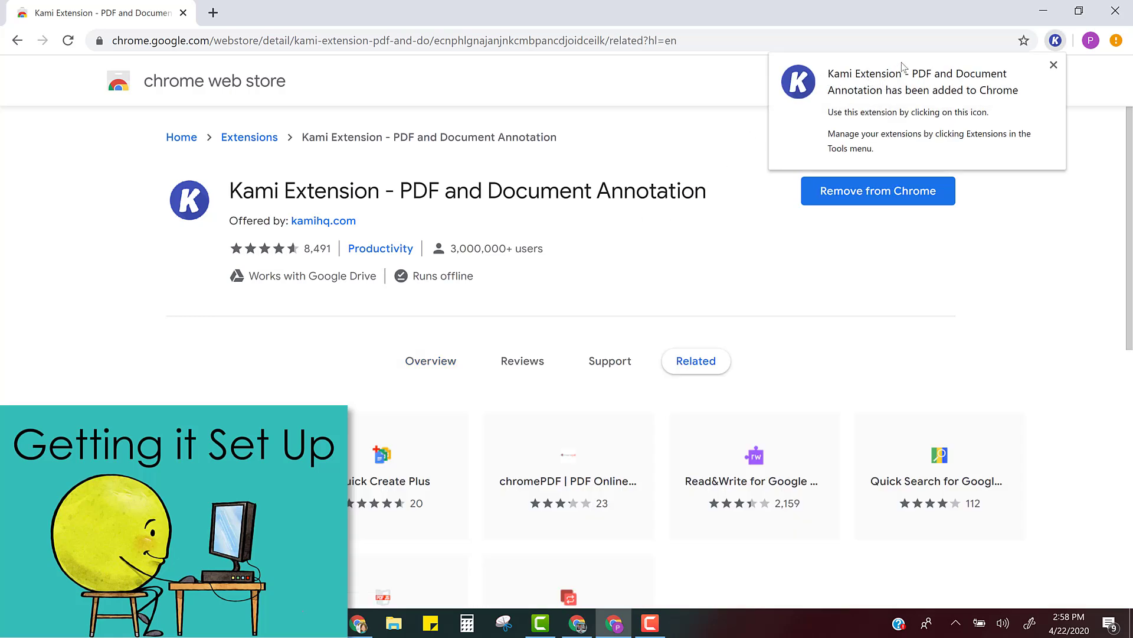
- Launch Kami from its toolbar icon and sign in with the student Google account, allowing access
click(1056, 61)
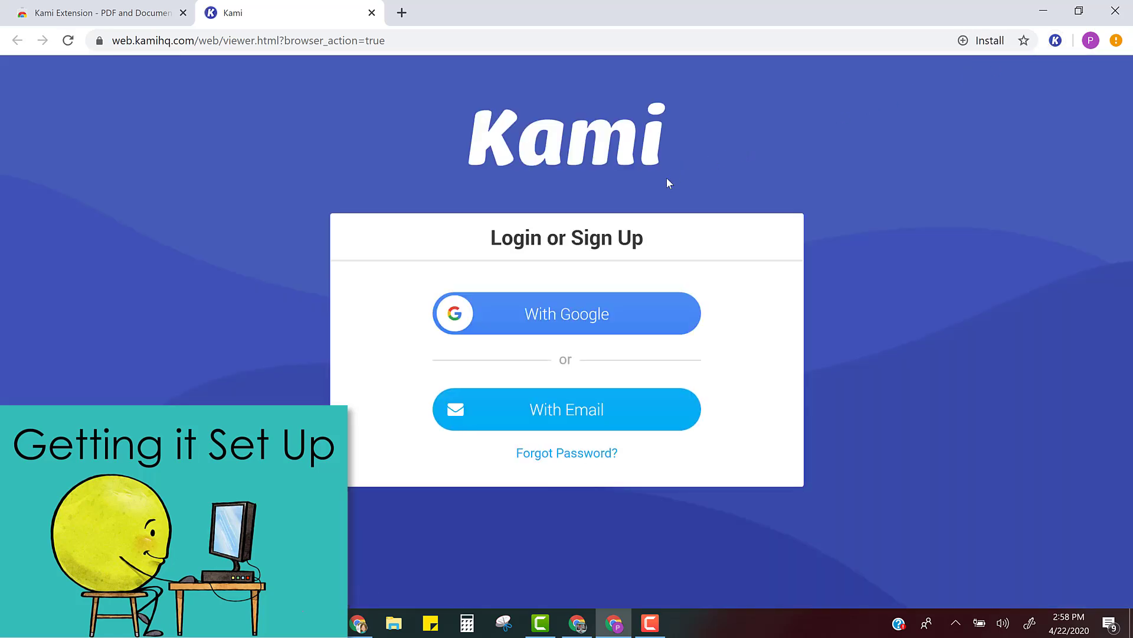
click(590, 322)
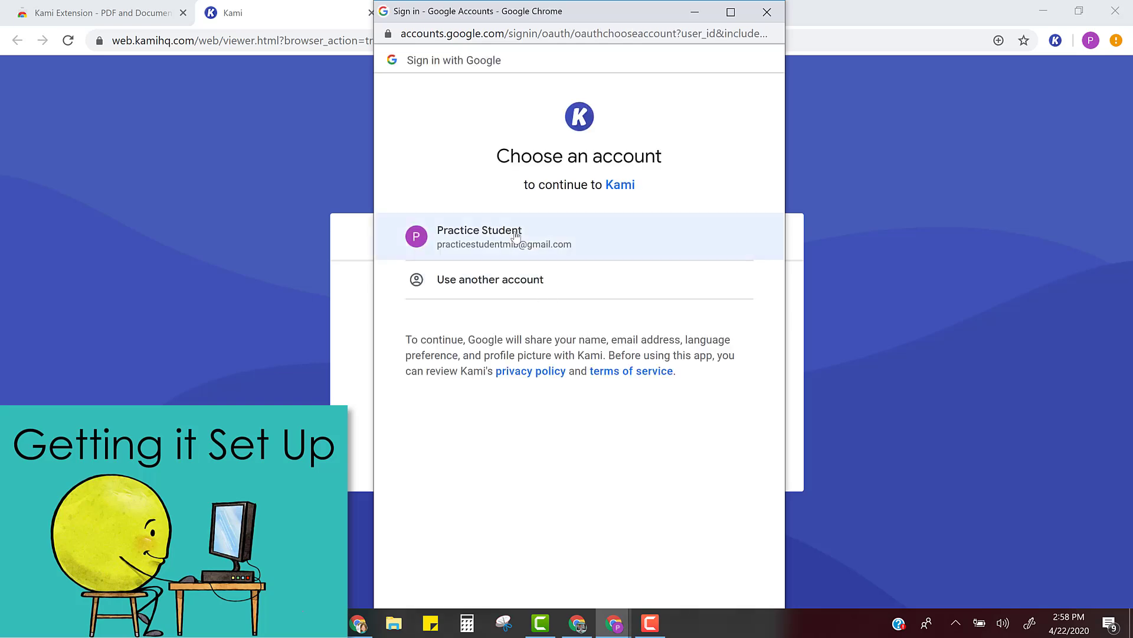
click(515, 236)
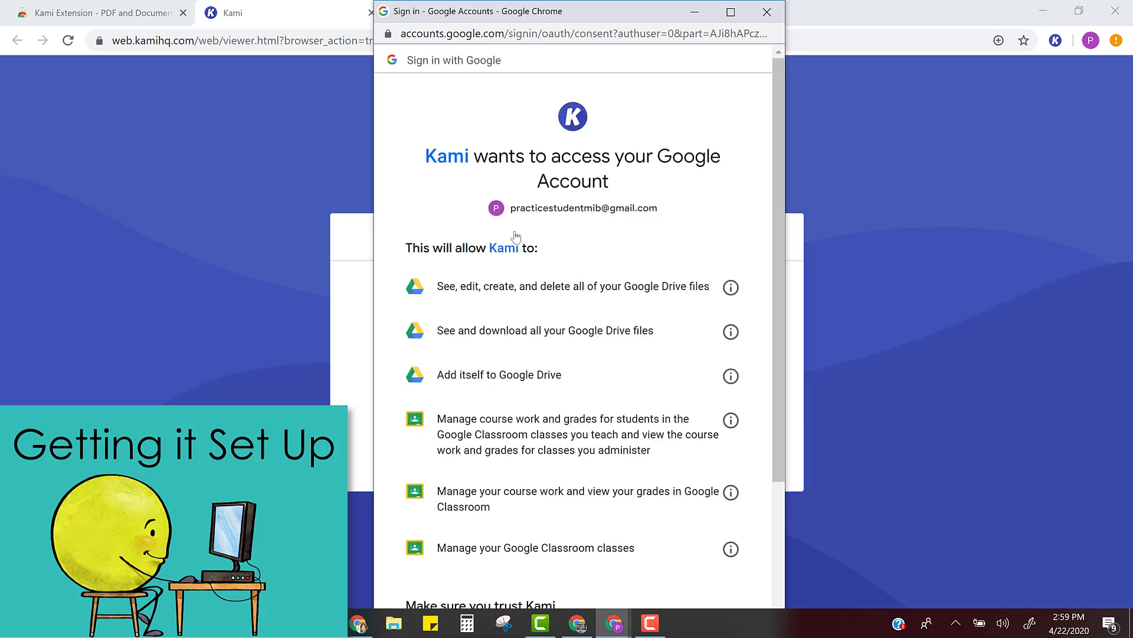
scroll(515, 236, down, 4)
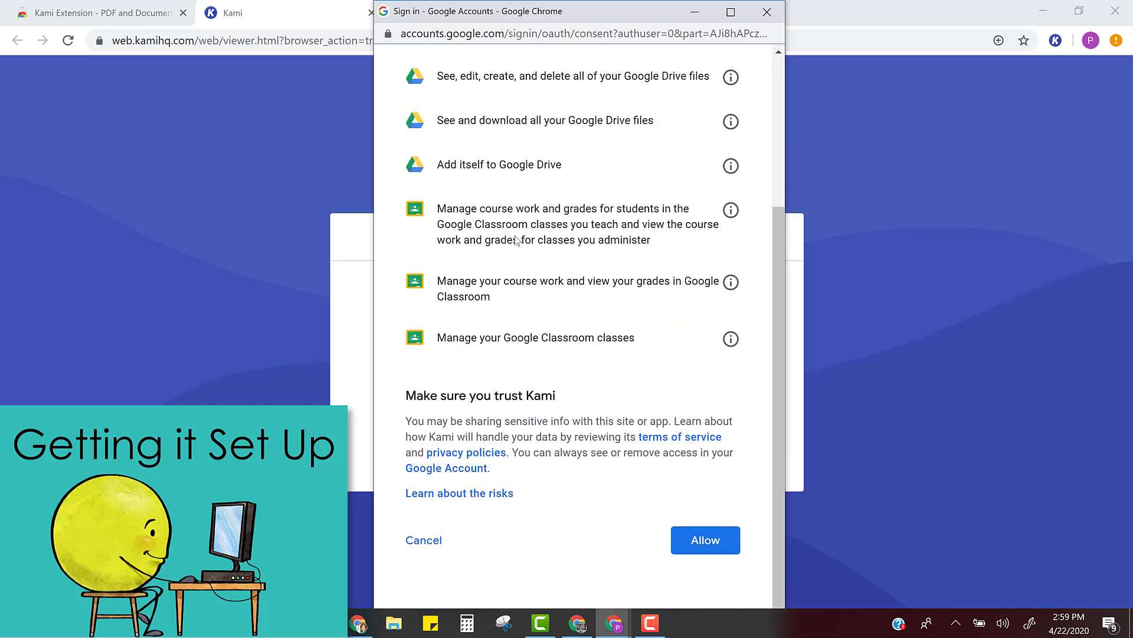
click(706, 541)
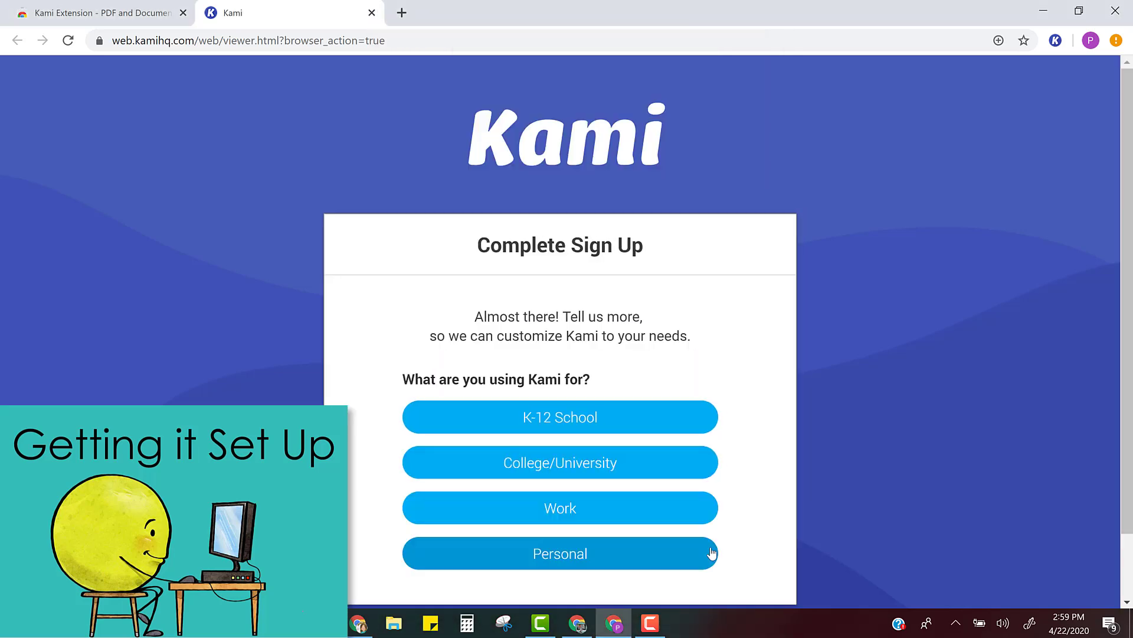
- Register as a K-12 School Student and finish the Kami sign-up
scroll(610, 362, down, 2)
click(576, 345)
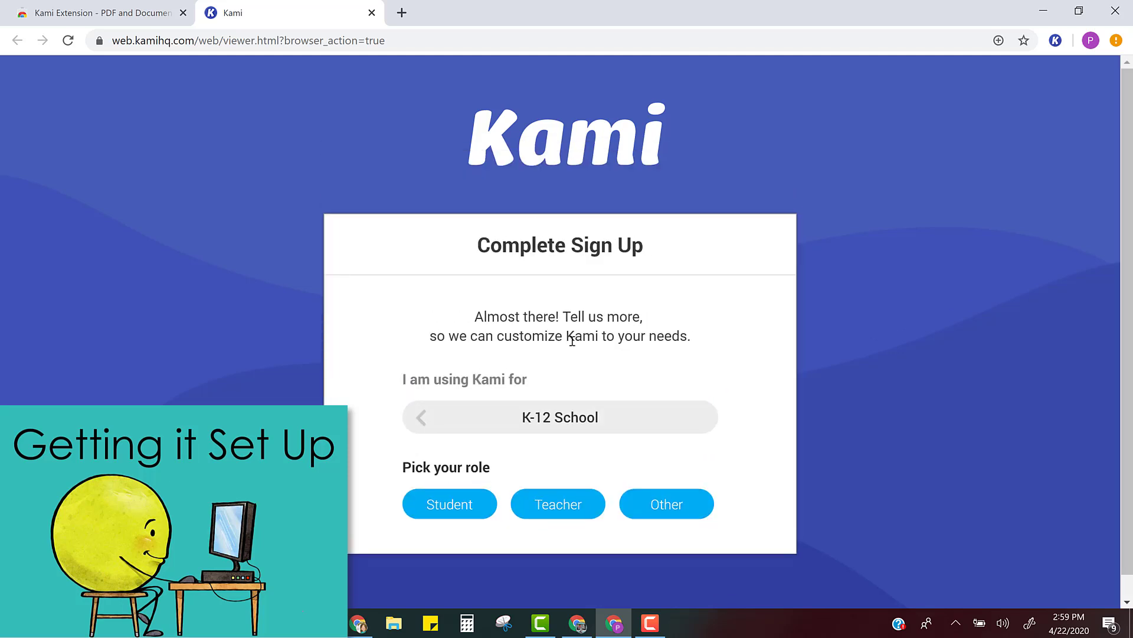
click(449, 506)
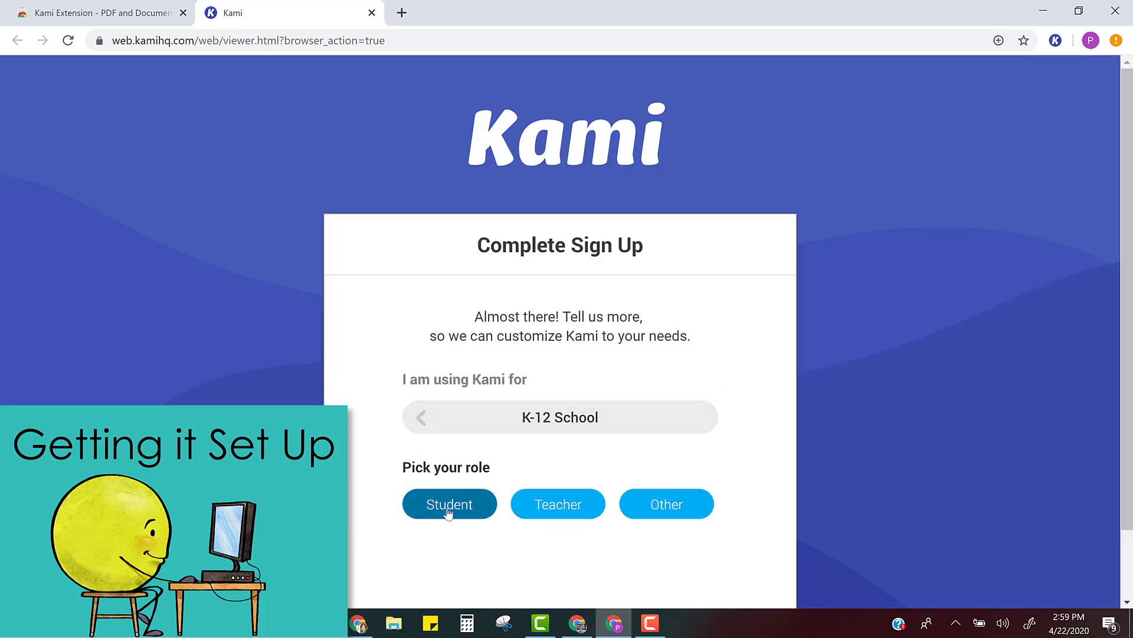
scroll(549, 514, down, 2)
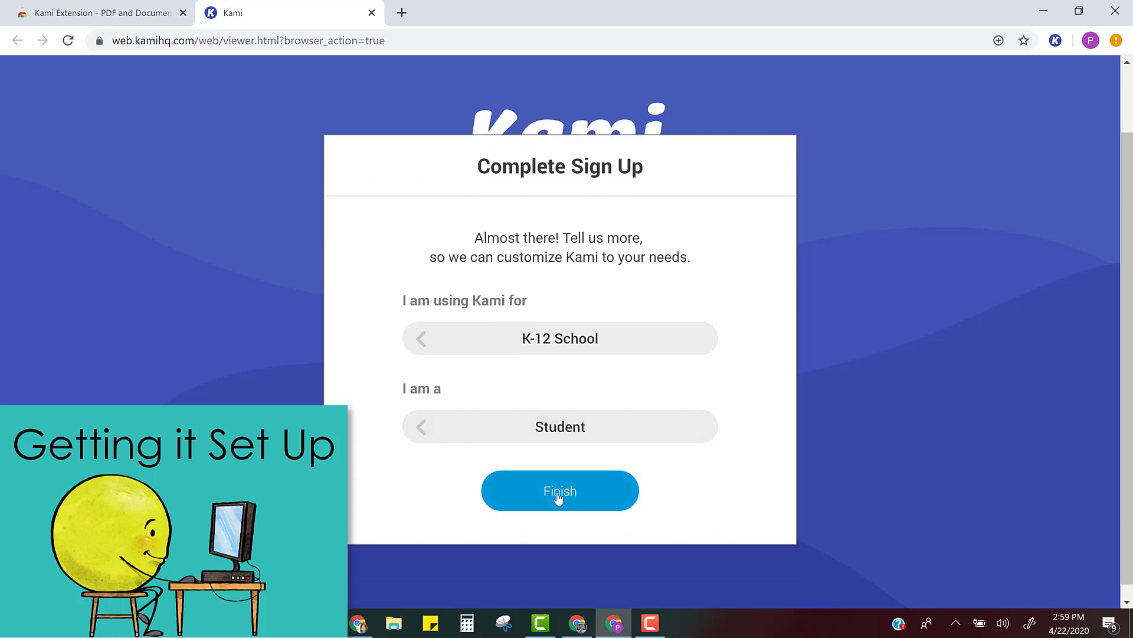
click(559, 499)
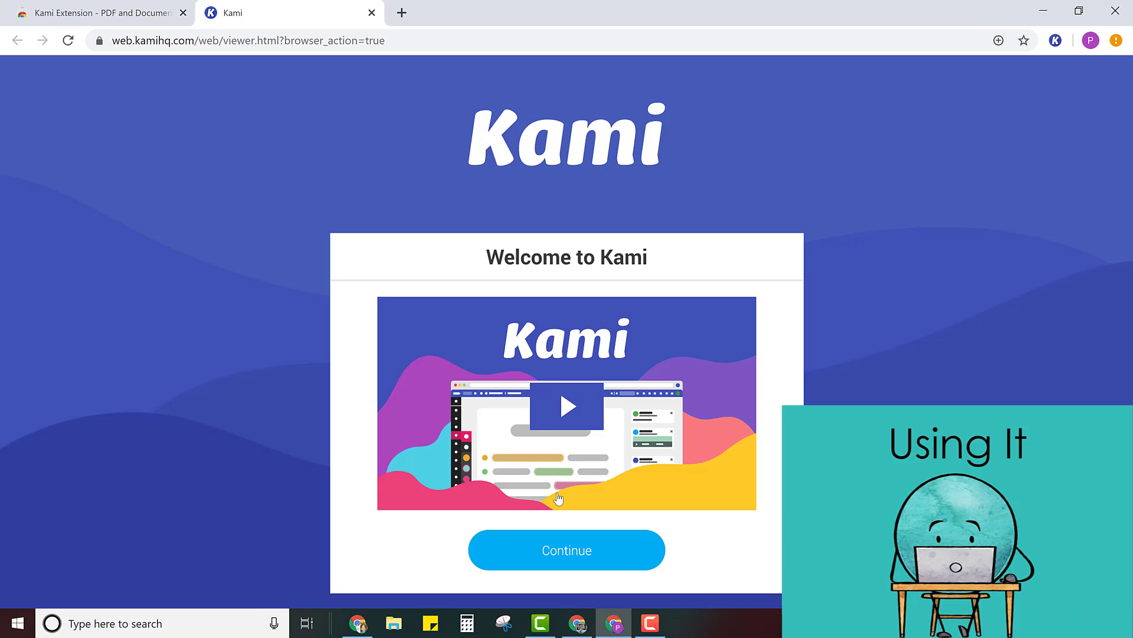
- Go to Google Classroom and open the Math Practice class
click(471, 43)
text(classroom.google.com)
key(Return)
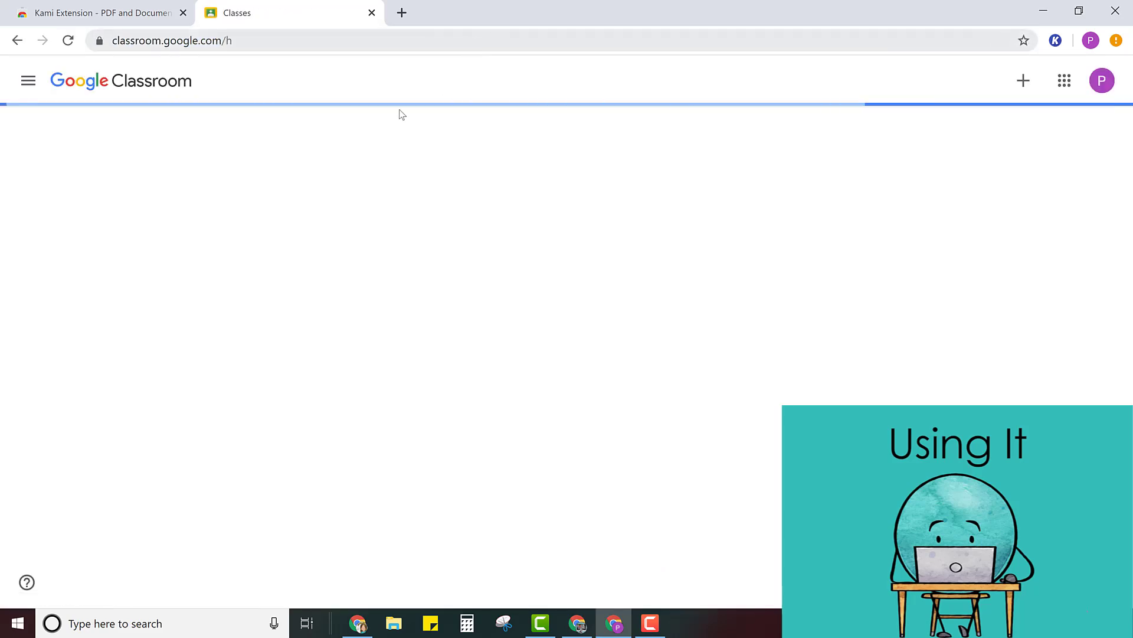
click(109, 165)
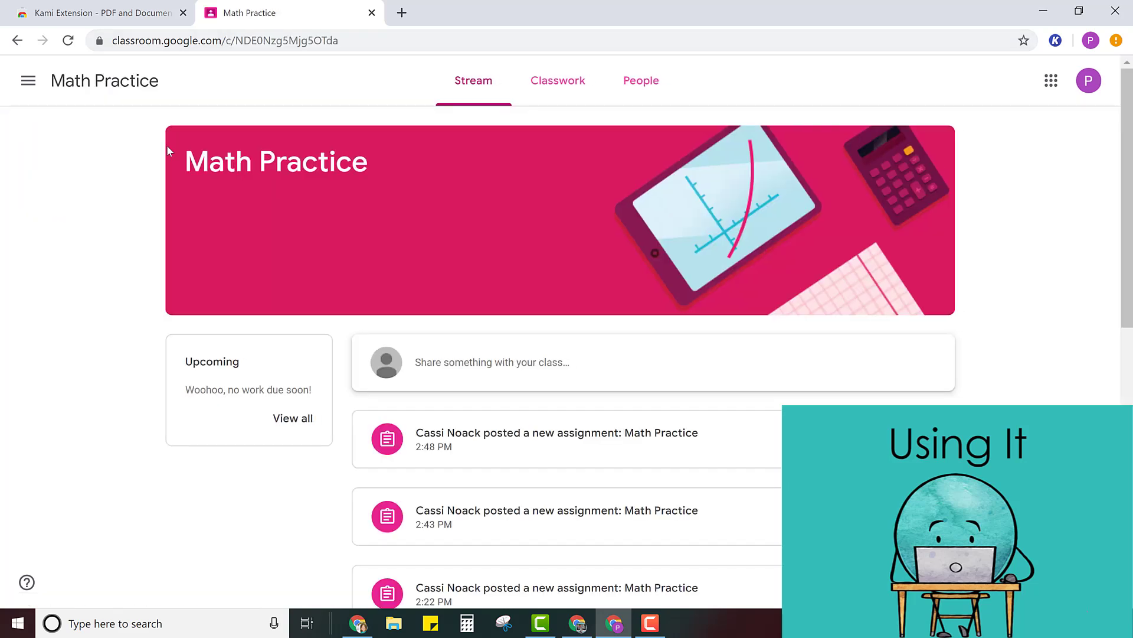
- Open the latest assignment from Classwork and preview its attached worksheet PDF
click(571, 76)
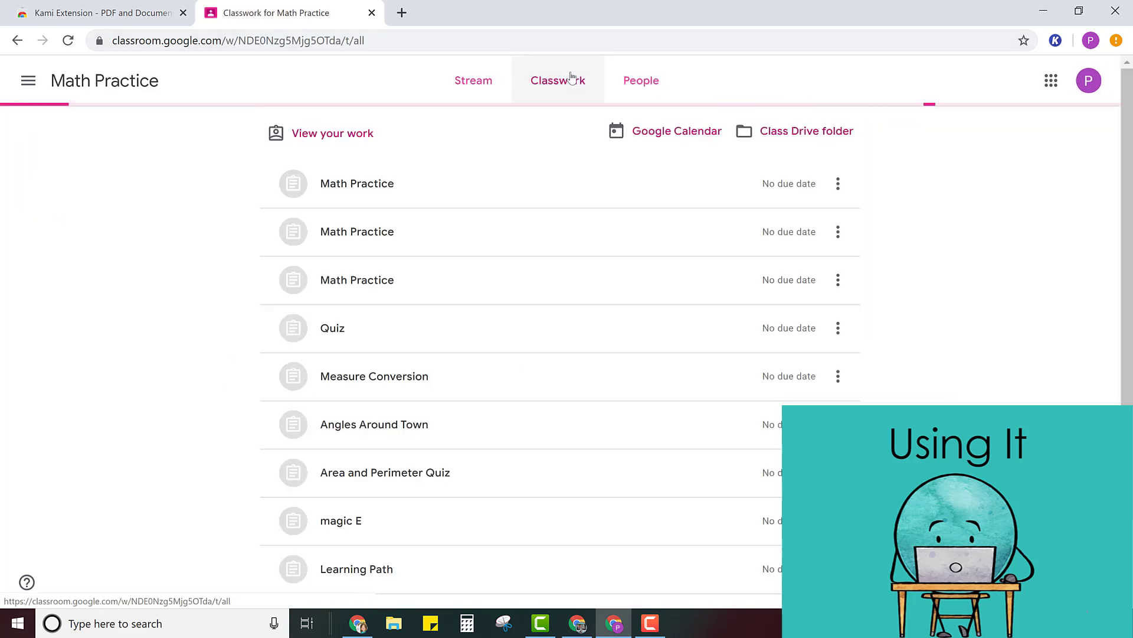
click(377, 192)
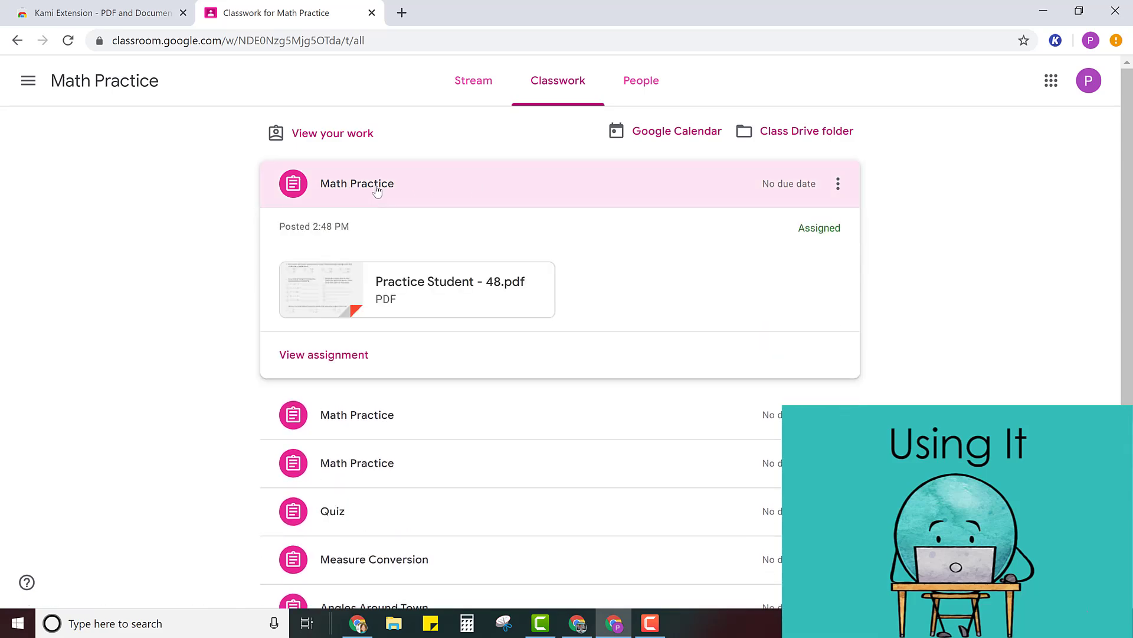
click(337, 357)
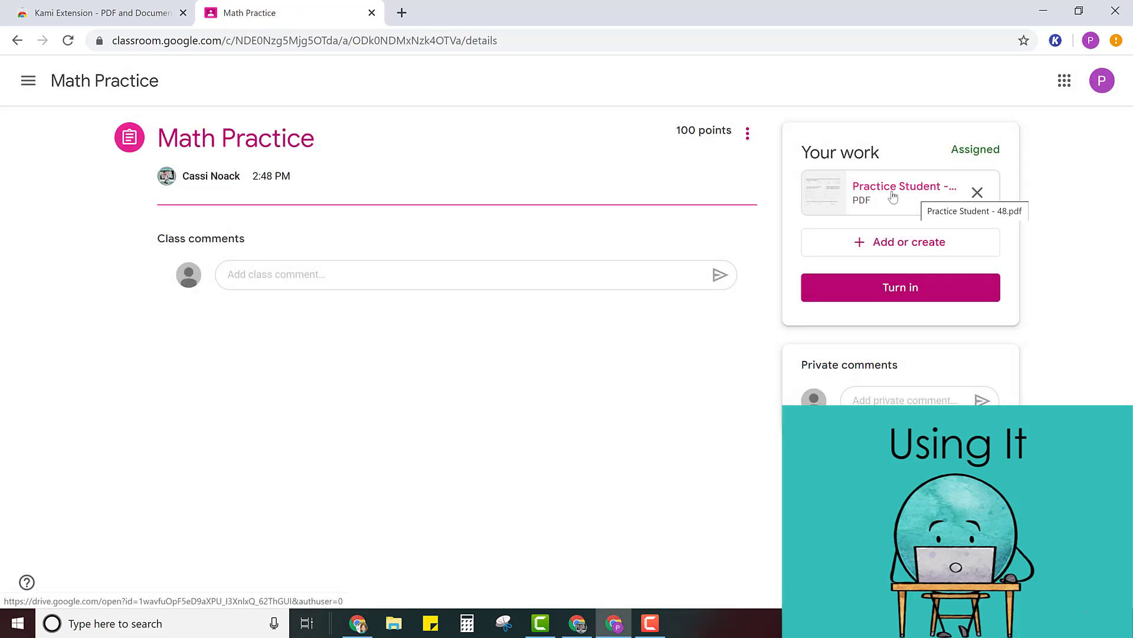
click(879, 194)
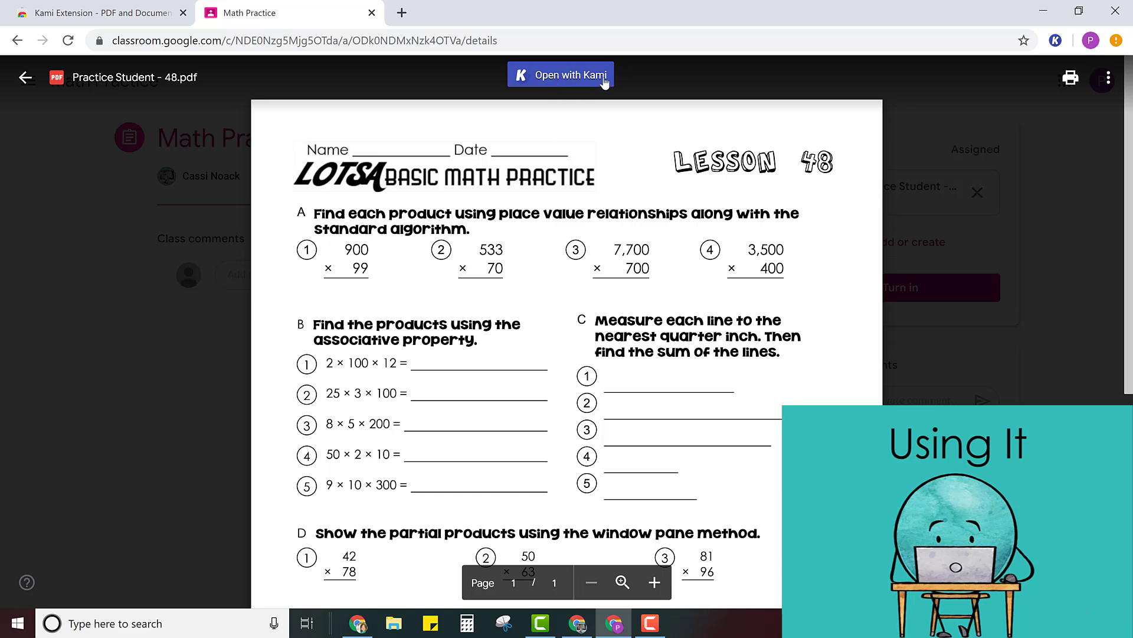
- Open Practice Student - 48.pdf with Kami and grant it Google Drive access via the student account
click(564, 84)
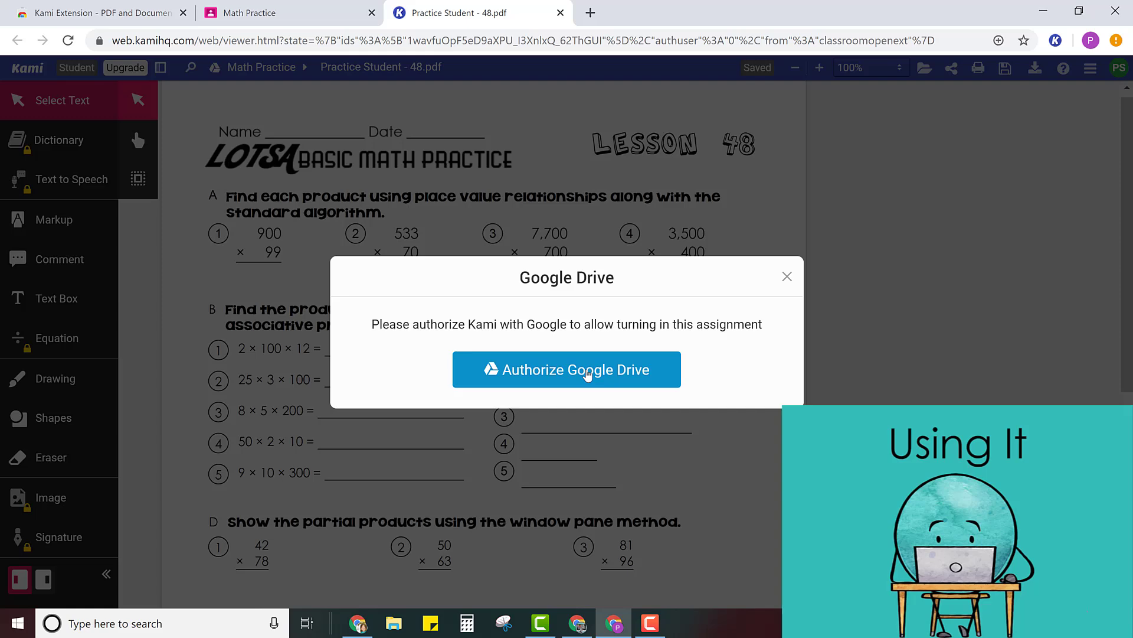
click(587, 375)
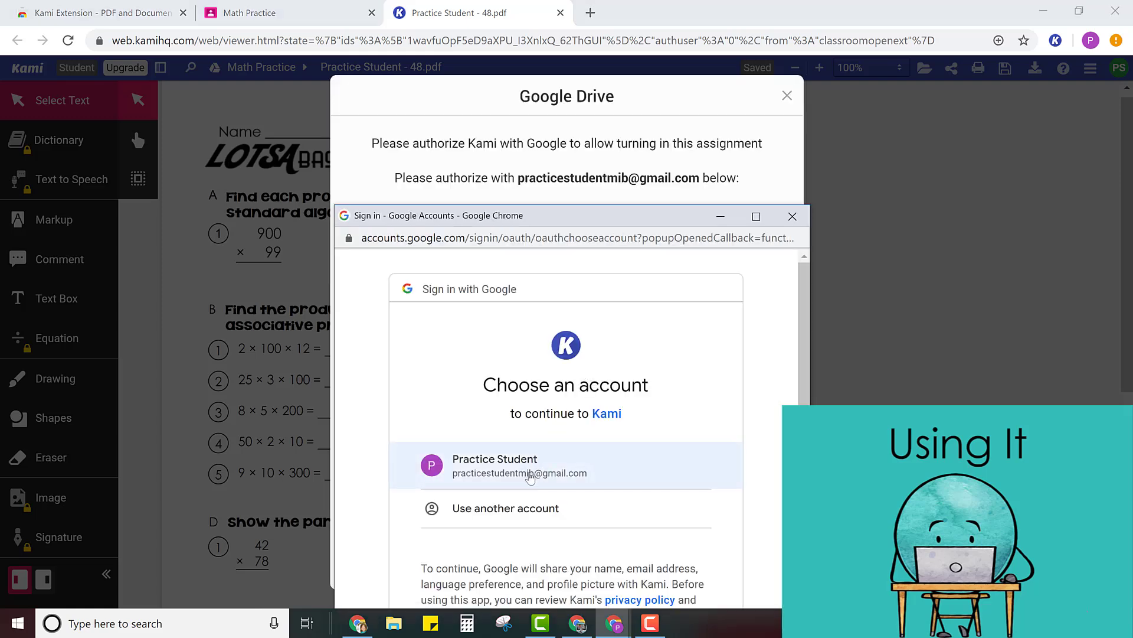
click(530, 478)
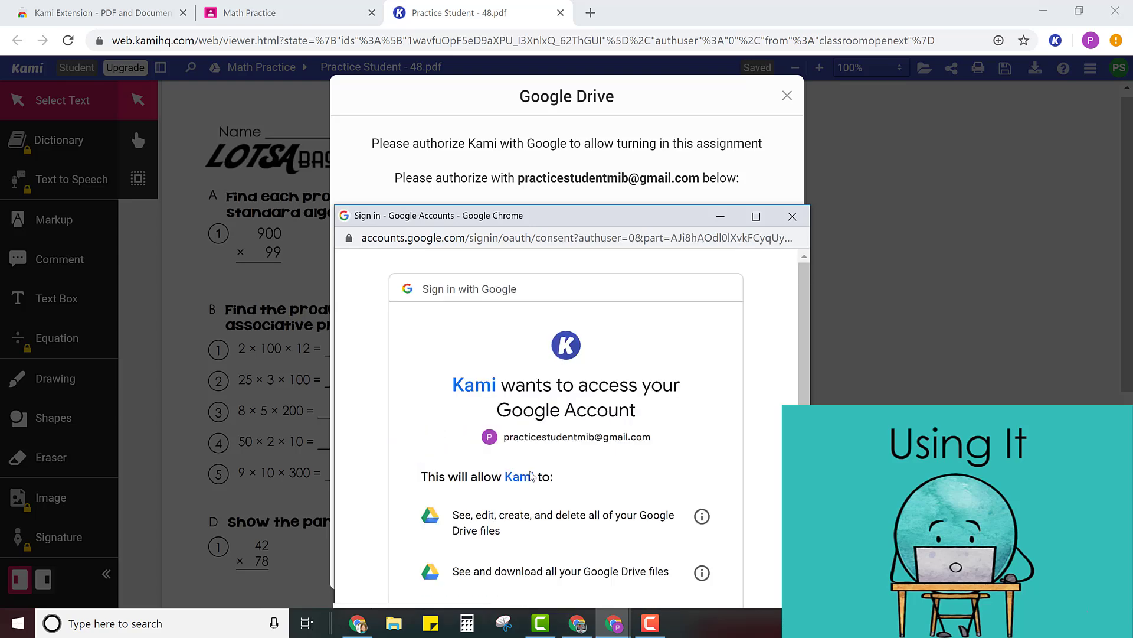
scroll(531, 475, down, 5)
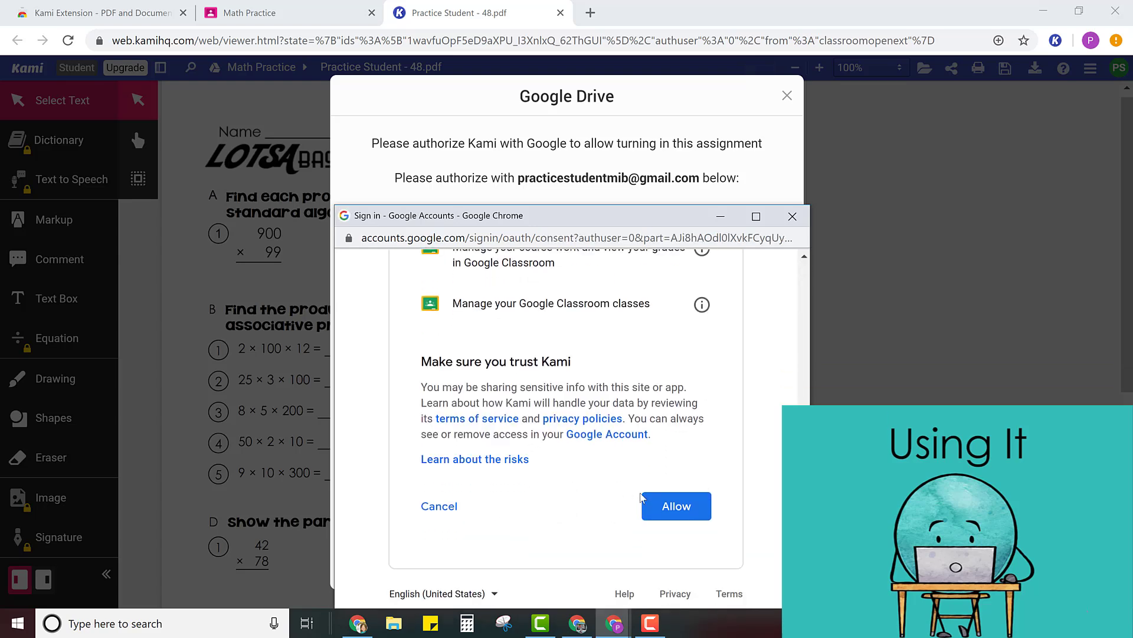
click(679, 510)
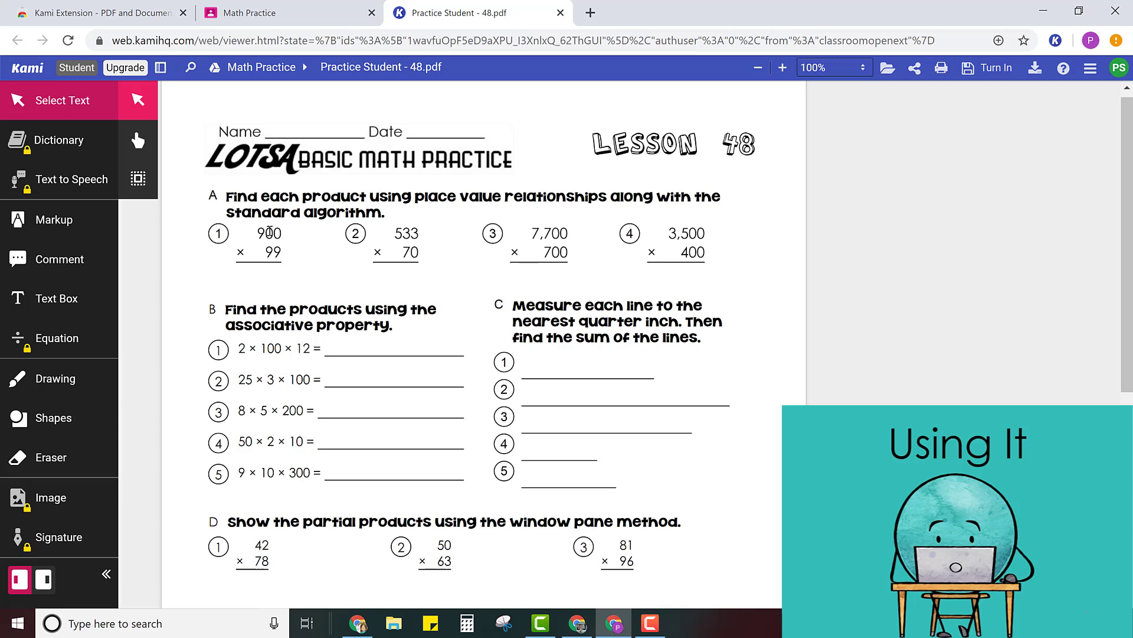
- Type the answer 89,100 in a red text box beneath problem A1 (900 × 99)
click(50, 301)
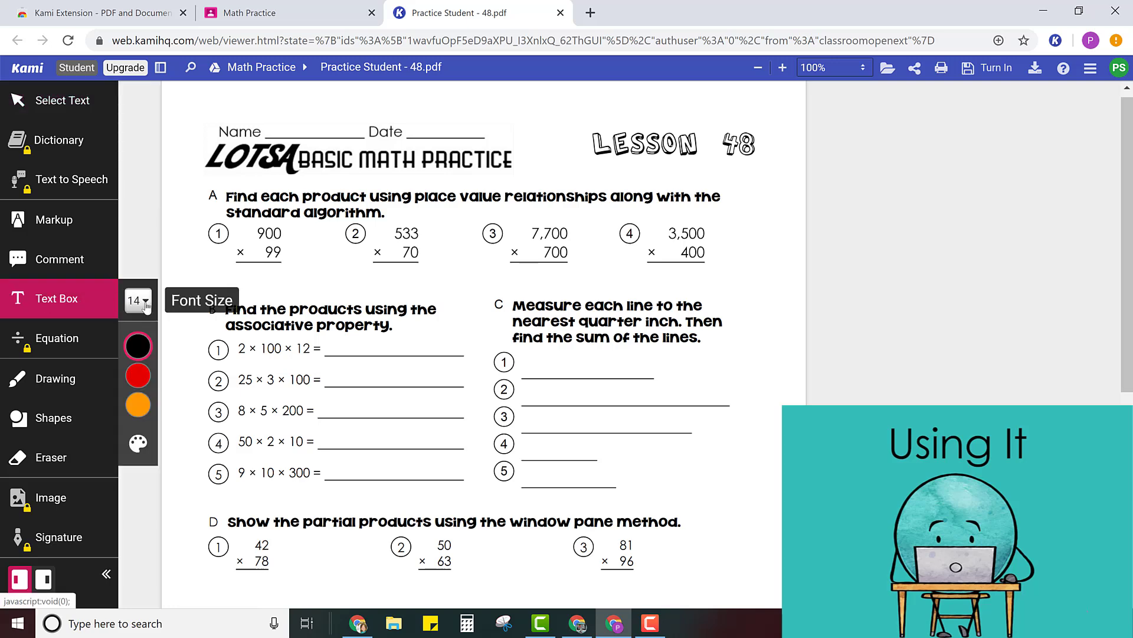
mouse_move(139, 349)
click(146, 378)
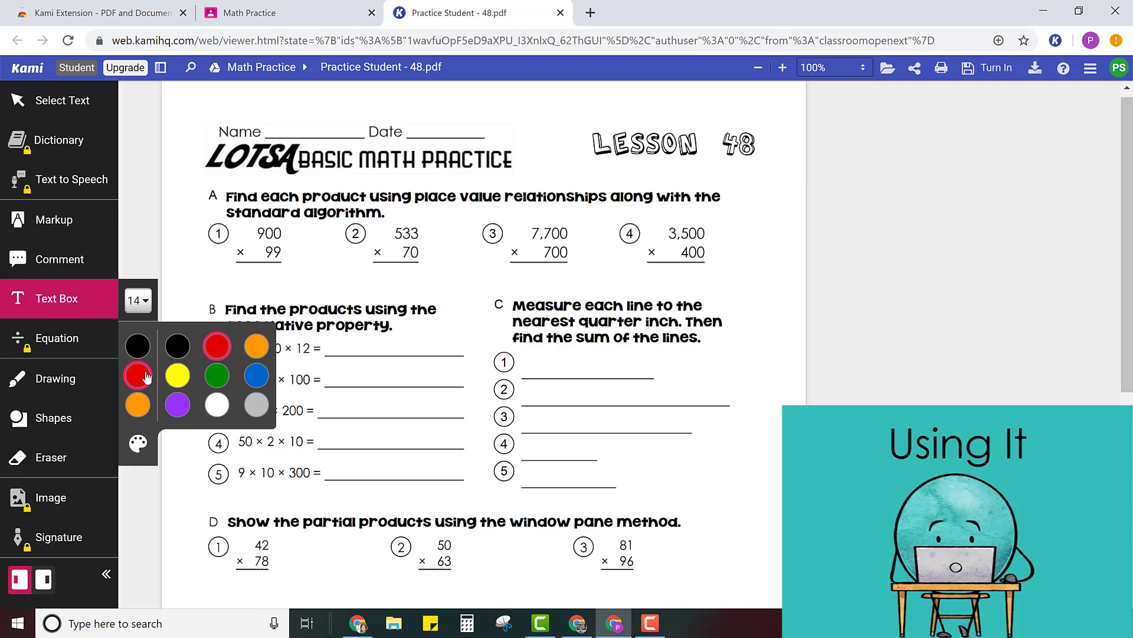
click(236, 272)
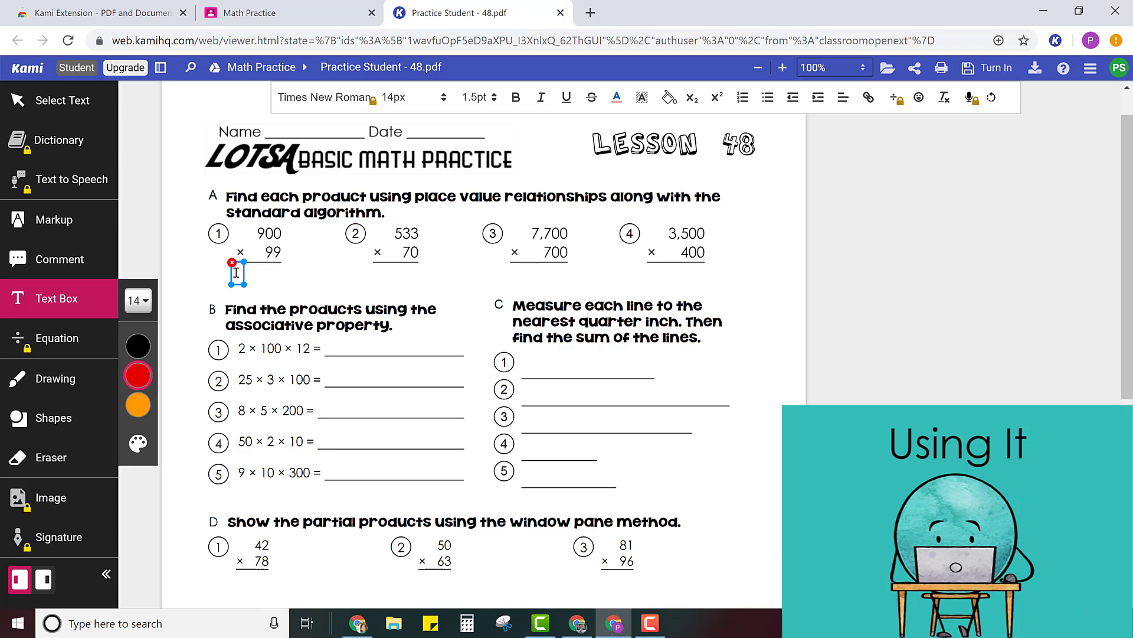
text(89,100)
drag(245, 284, 258, 285)
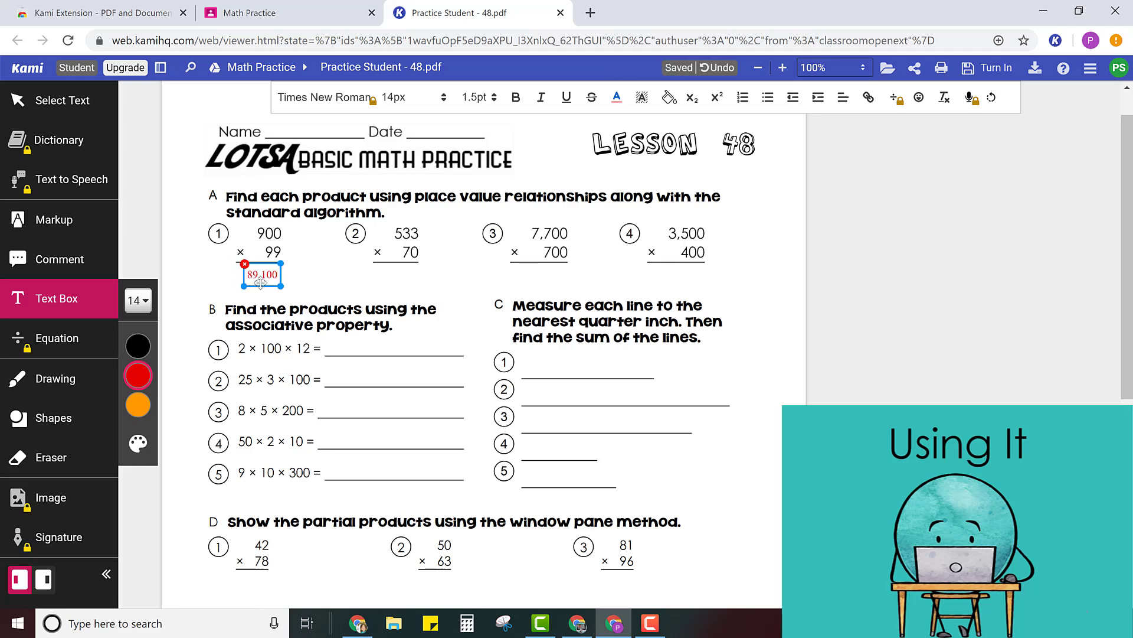
click(373, 274)
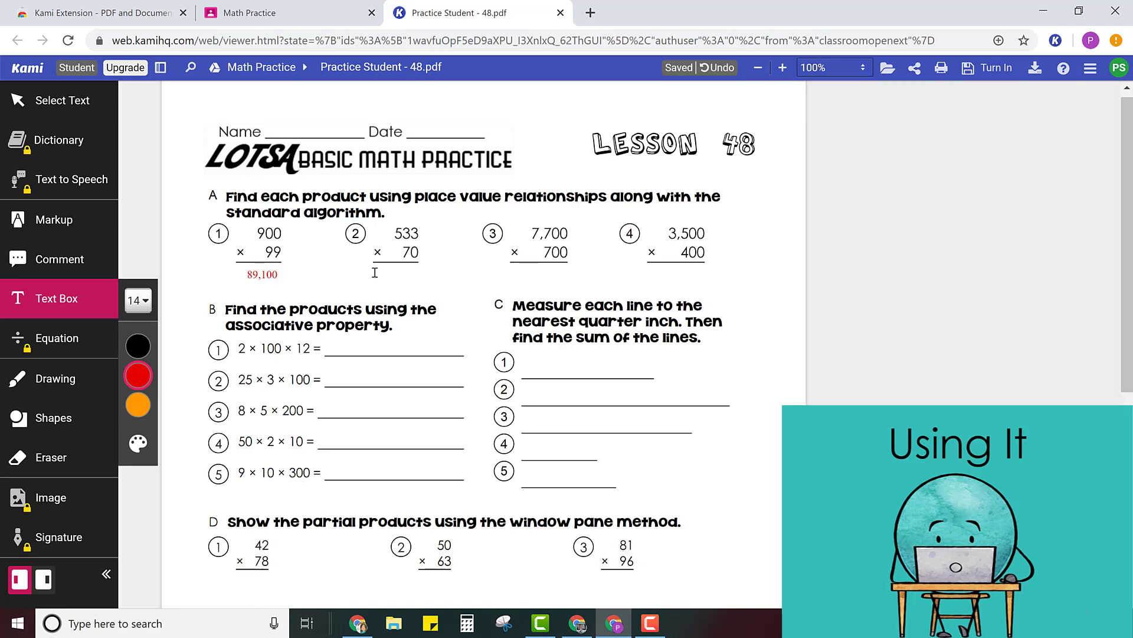
- Place a new text box after 2 × 100 × 12 = in problem A2
click(374, 272)
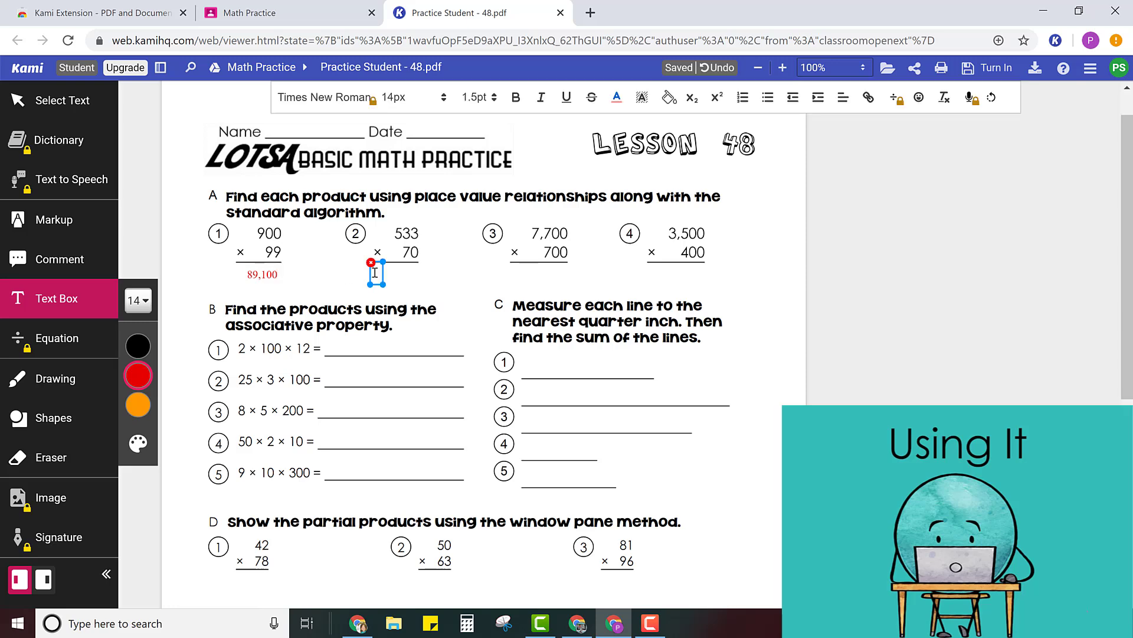
click(331, 347)
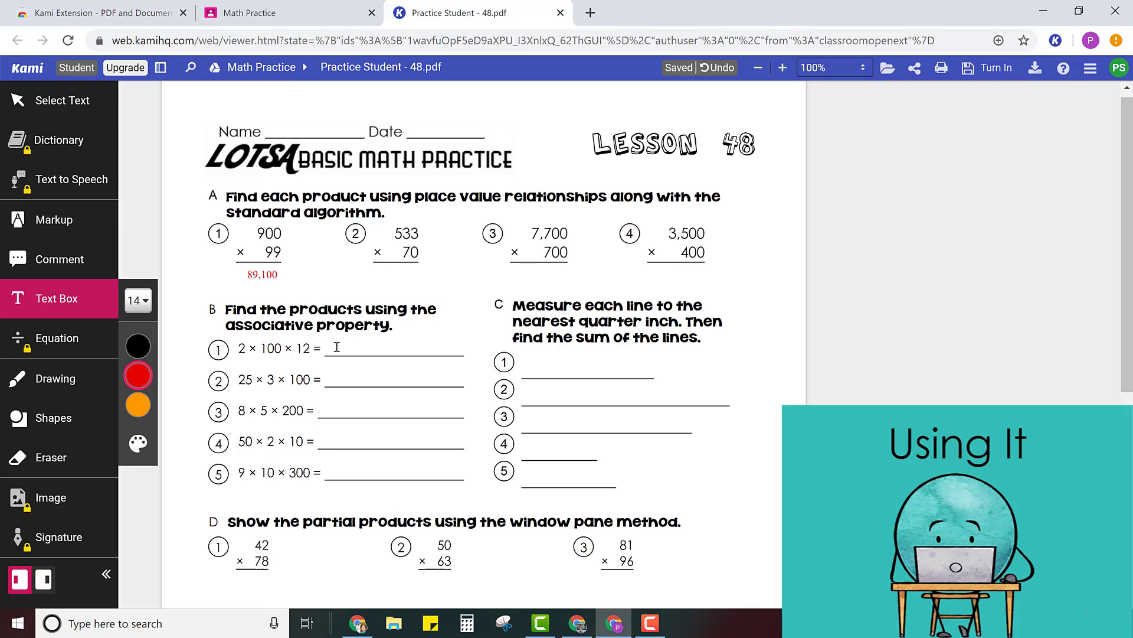
click(331, 347)
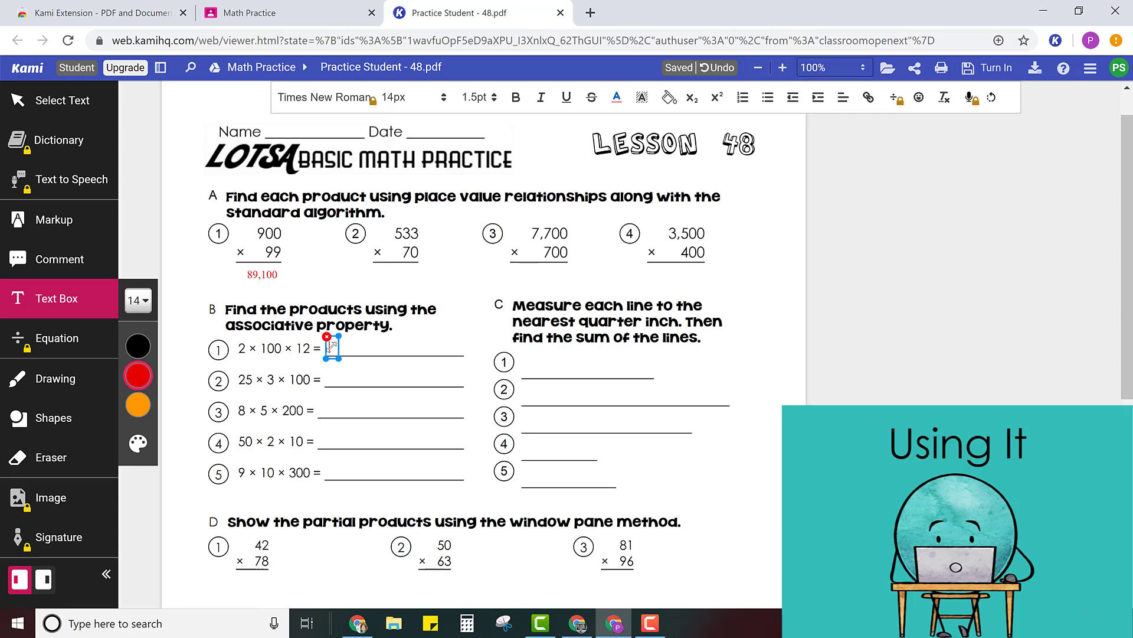
scroll(331, 348, down, 4)
- Draw a freehand magenta circle around division problem E1 (7 ) 2,000)
scroll(332, 347, down, 2)
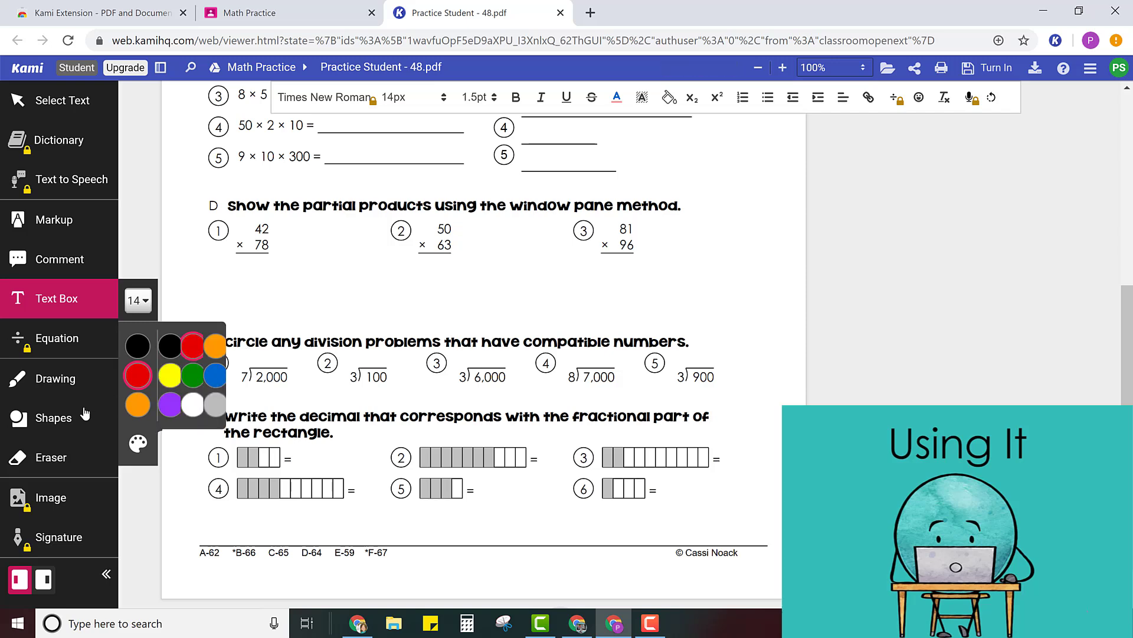
click(74, 385)
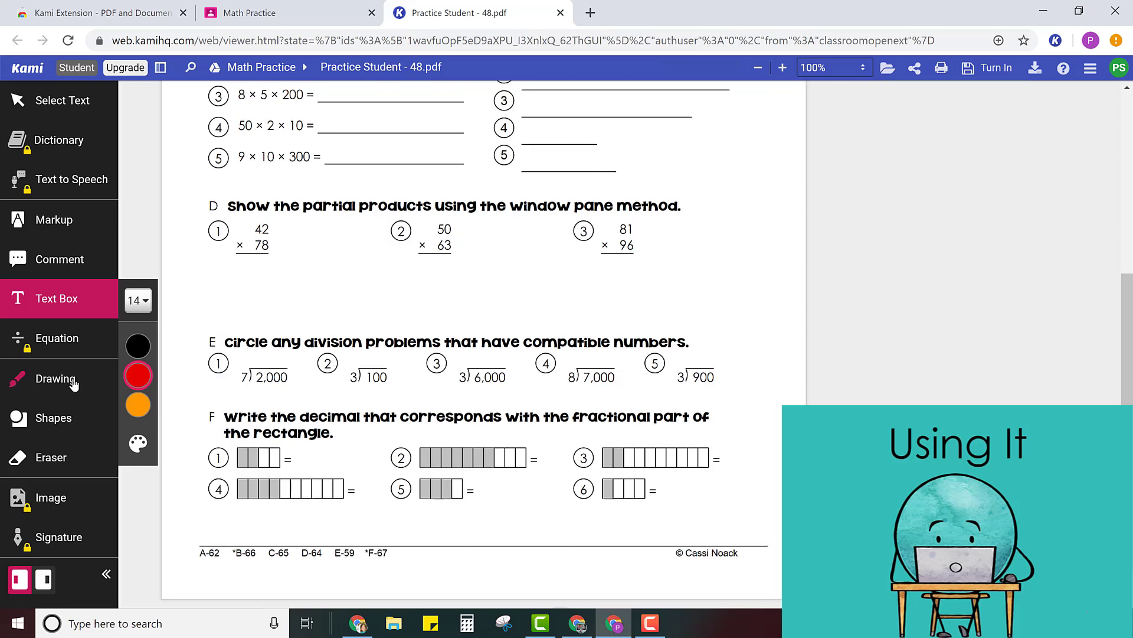
mouse_move(149, 446)
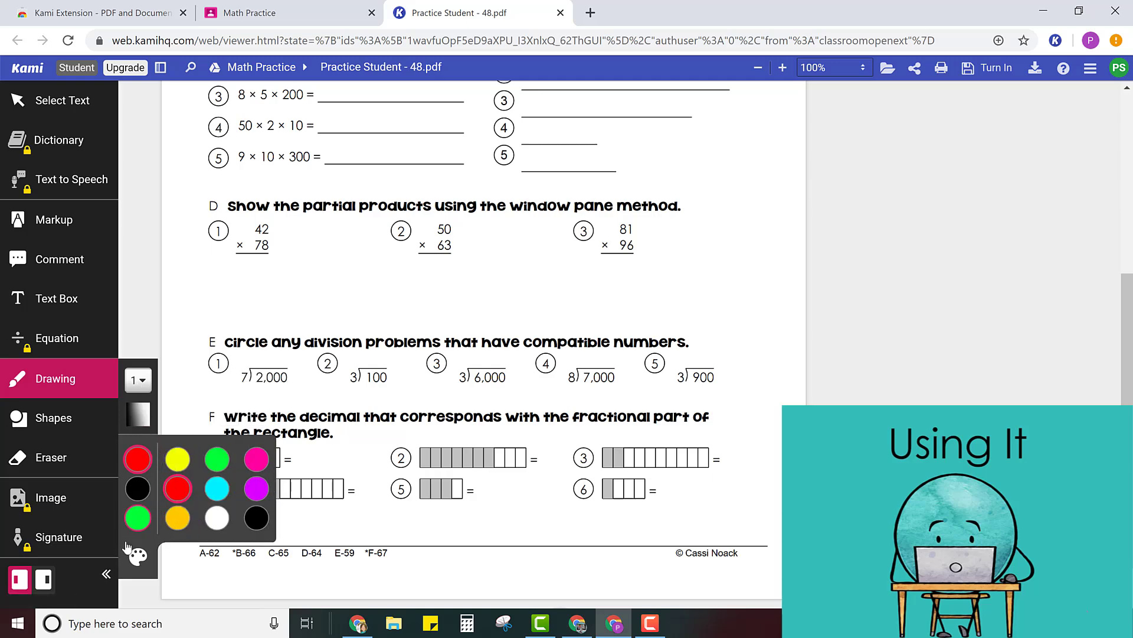
click(252, 491)
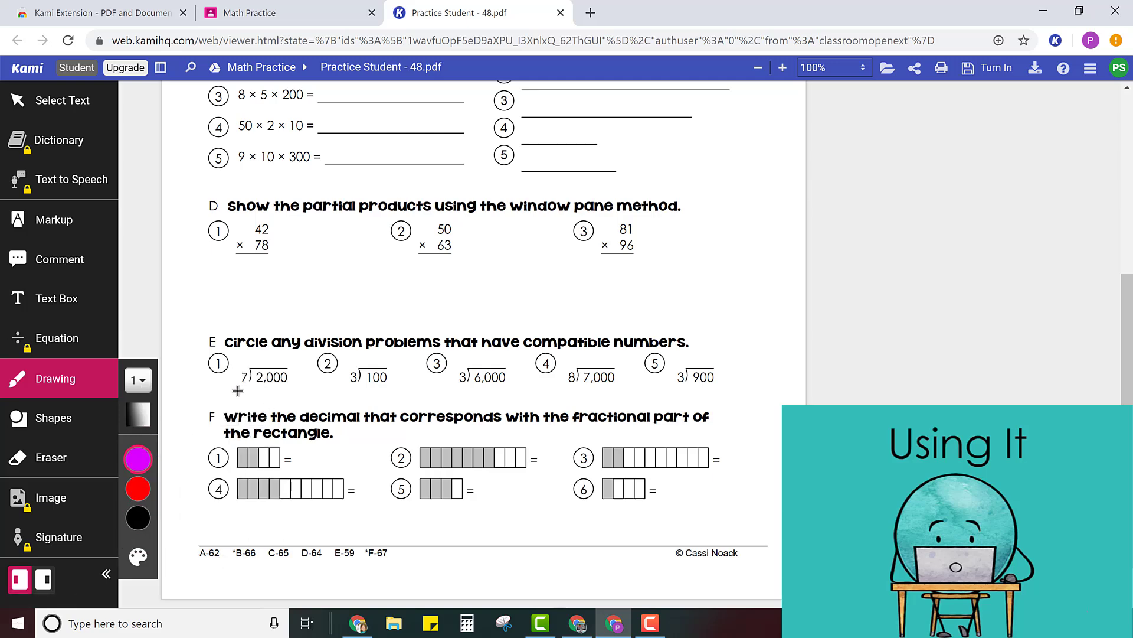
mouse_move(235, 392)
mouse_down()
mouse_move(305, 394)
mouse_move(272, 348)
mouse_move(232, 374)
mouse_move(238, 392)
mouse_up()
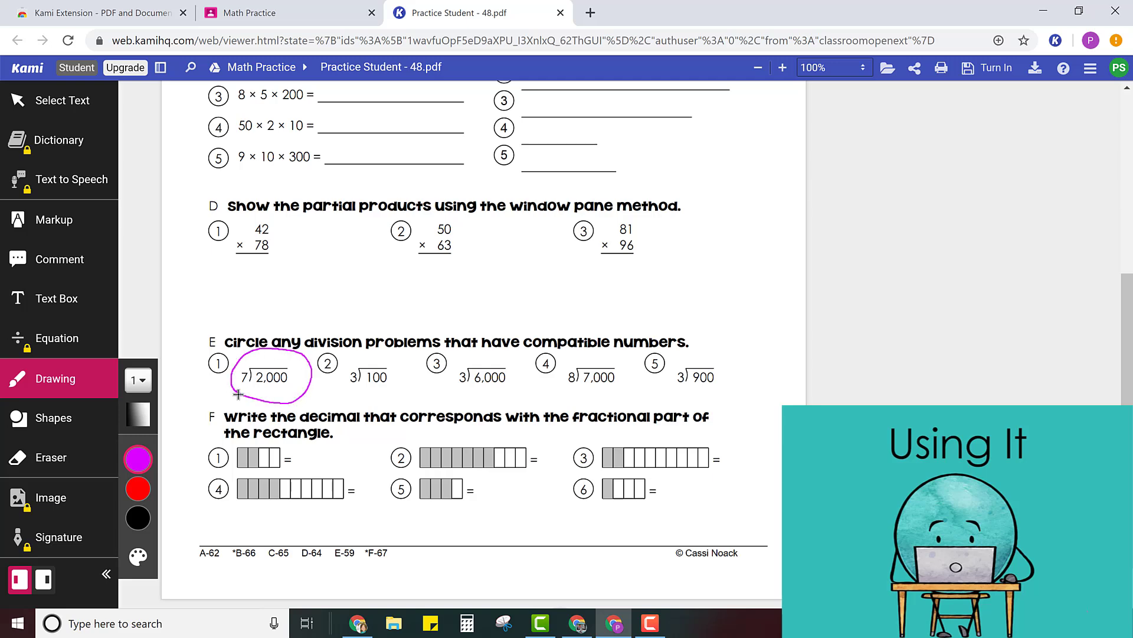
- Draw a pink ellipse shape around division problem E2 (3 ) 100)
click(65, 421)
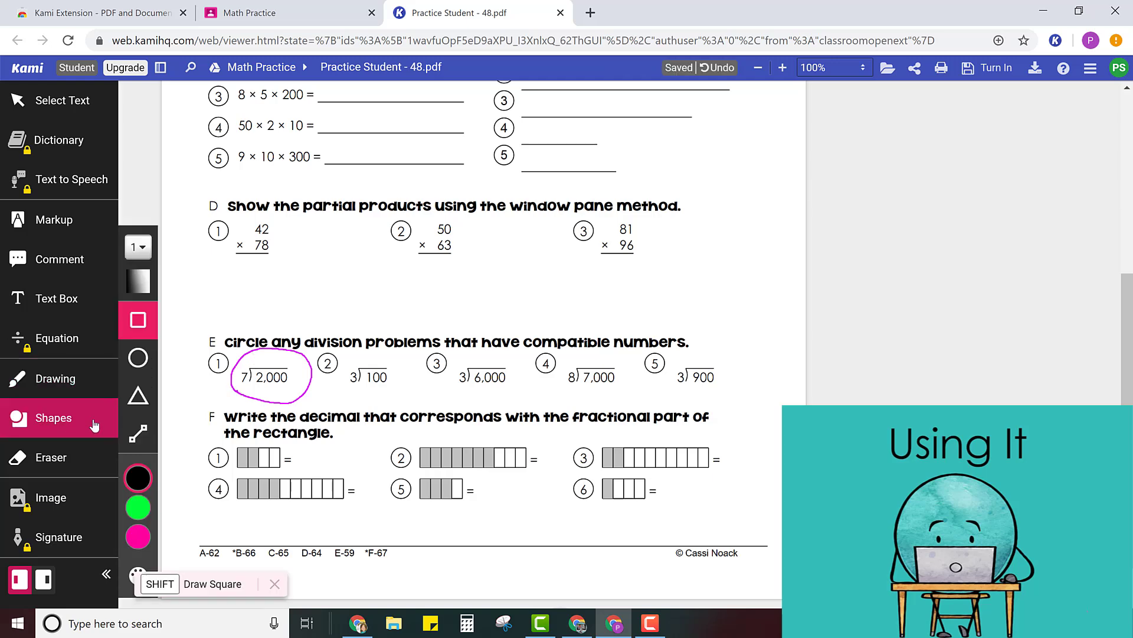
click(140, 363)
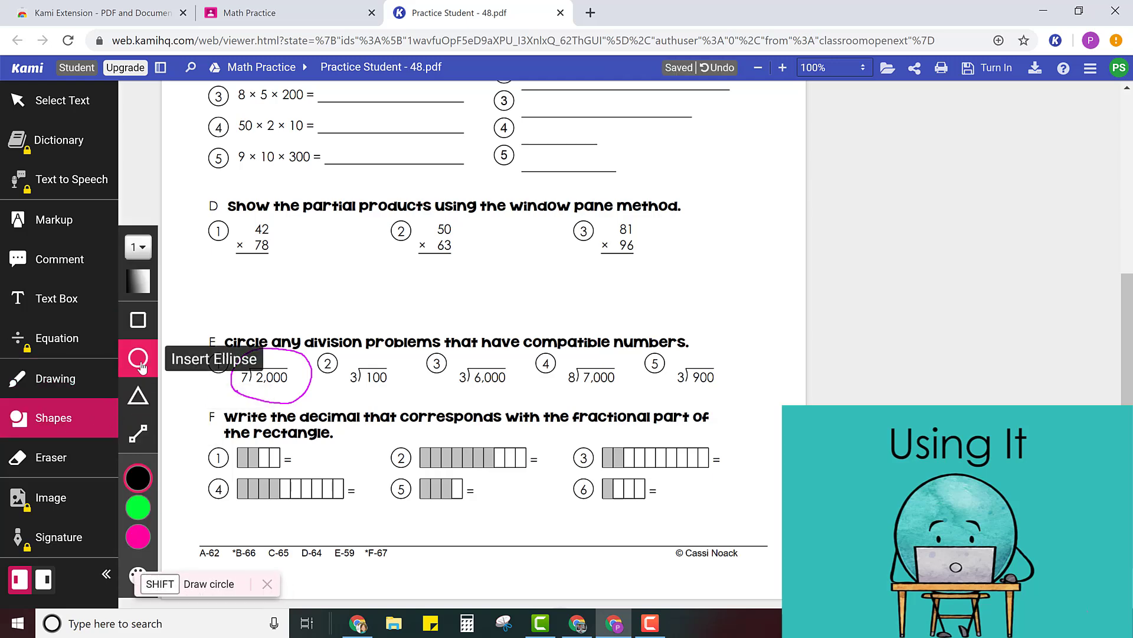
click(140, 537)
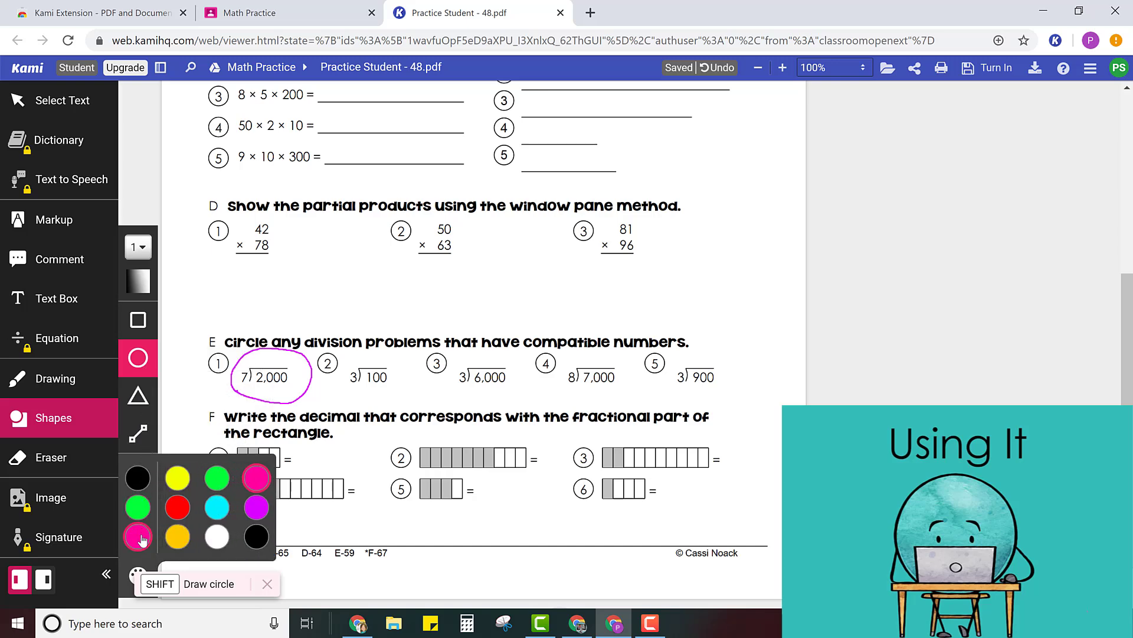
click(142, 539)
drag(323, 352, 420, 402)
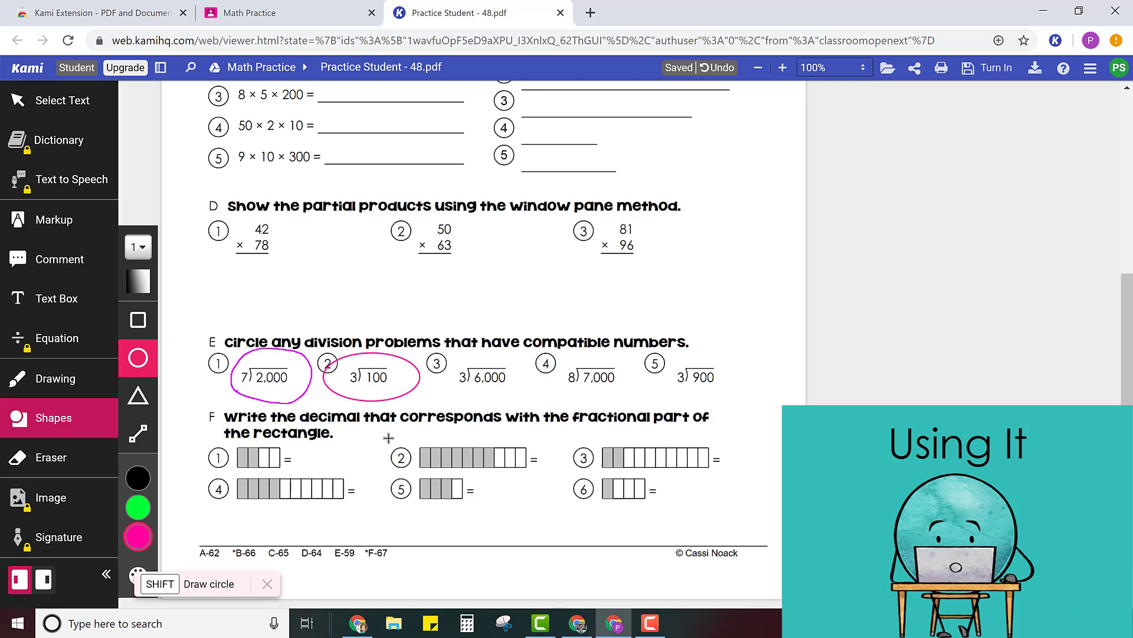
scroll(373, 345, up, 5)
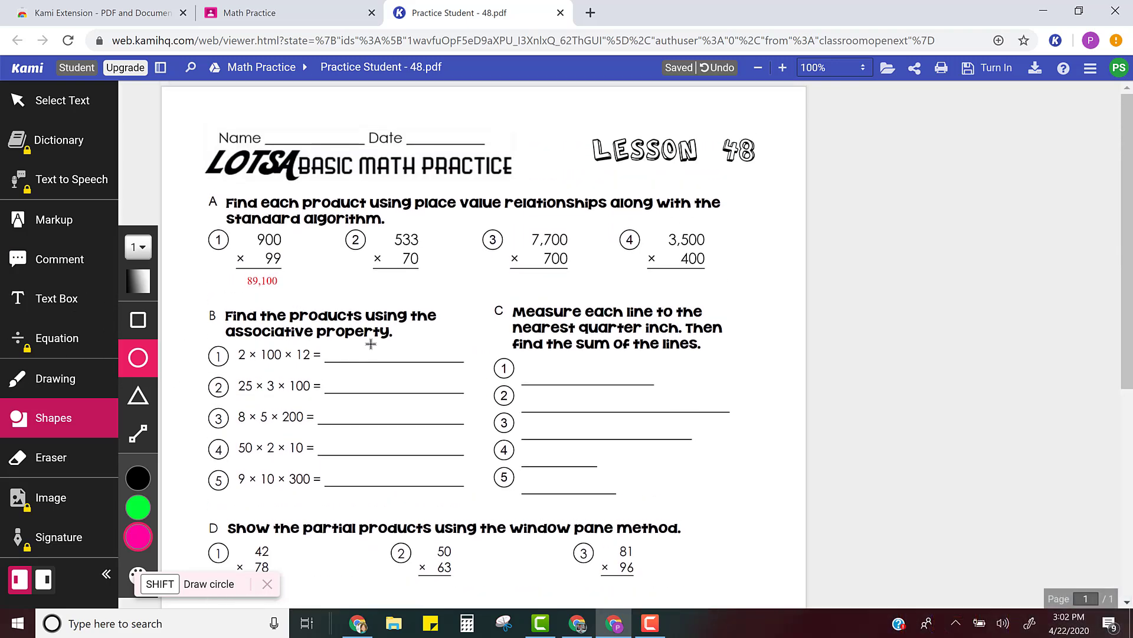
- Save the Kami changes to Google Drive and return to the Math Practice Classroom tab
click(969, 68)
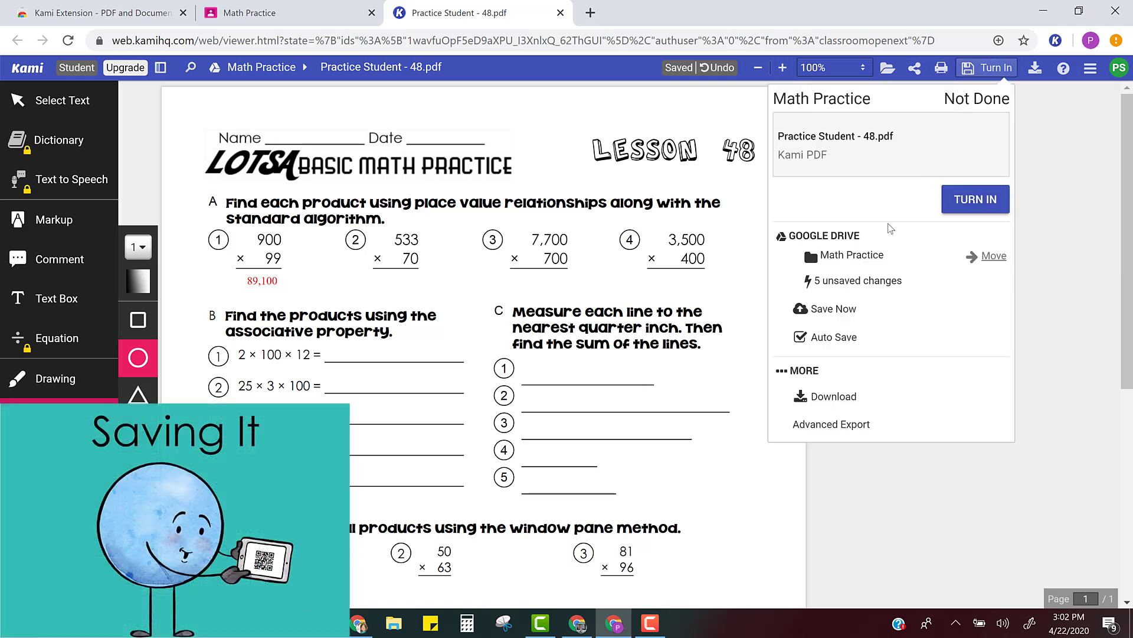
click(836, 320)
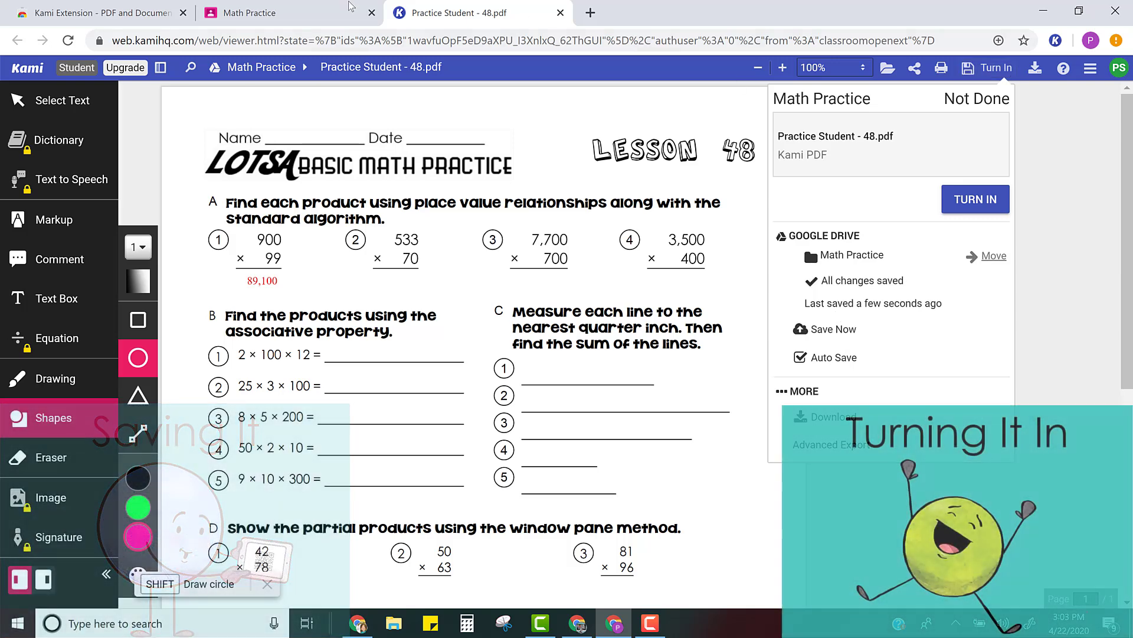
click(263, 13)
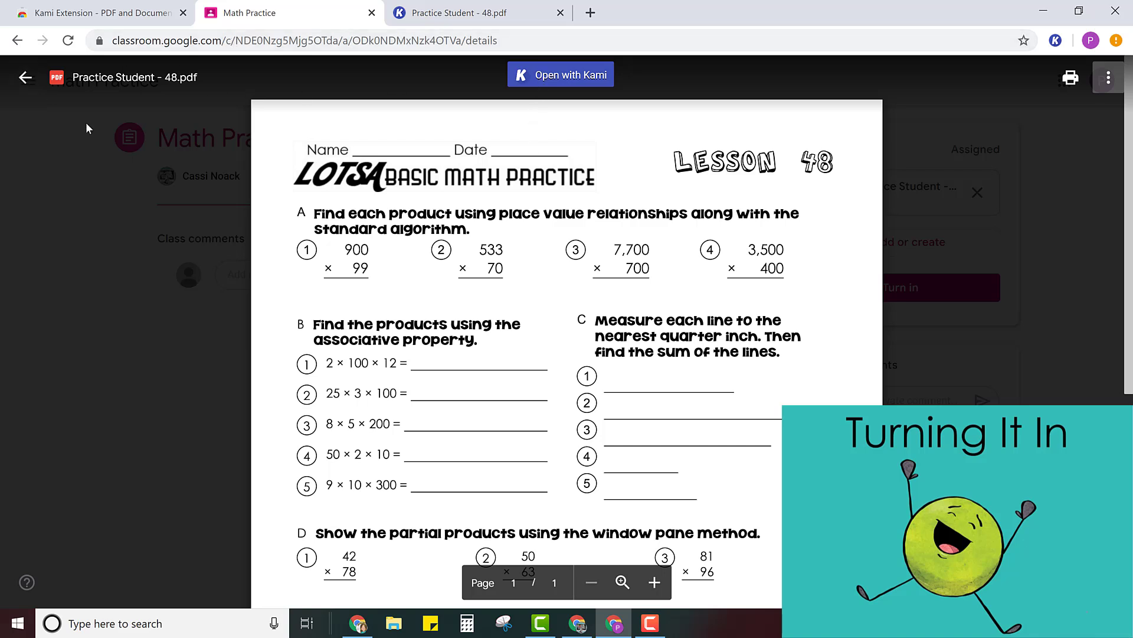
- Close the PDF preview and turn in the assignment, confirming submission of the attached PDF
click(23, 78)
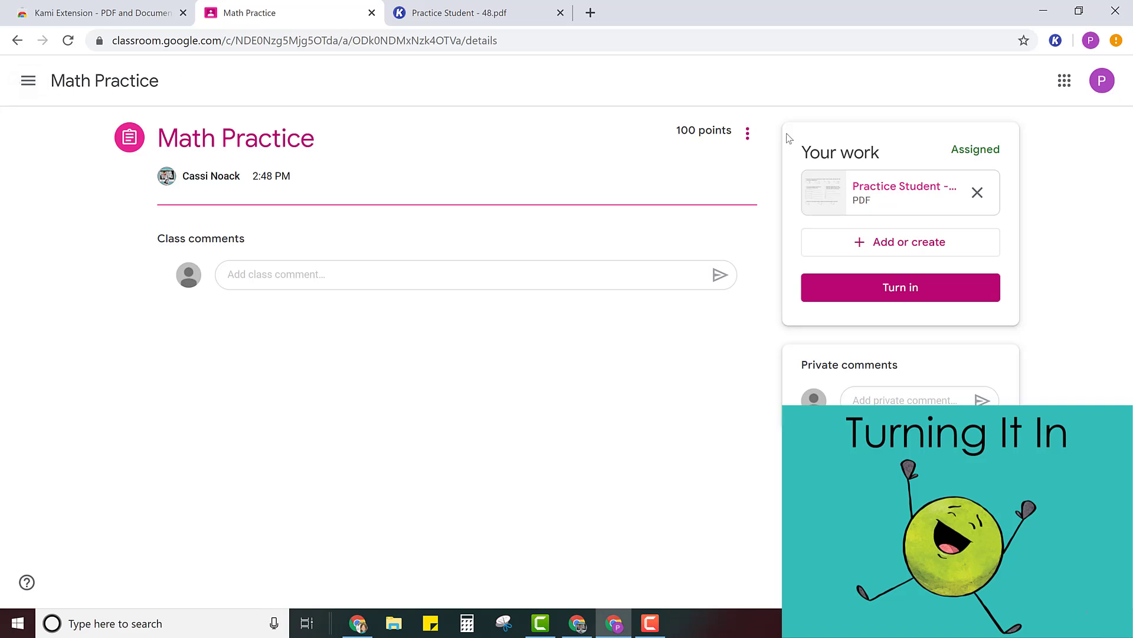
click(902, 289)
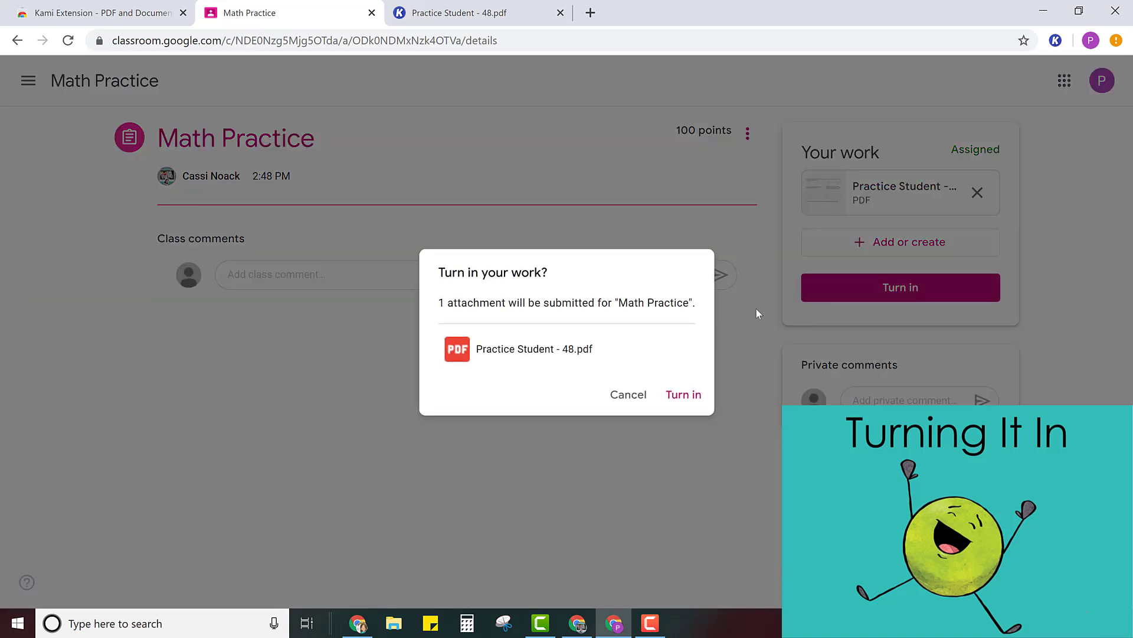
click(678, 404)
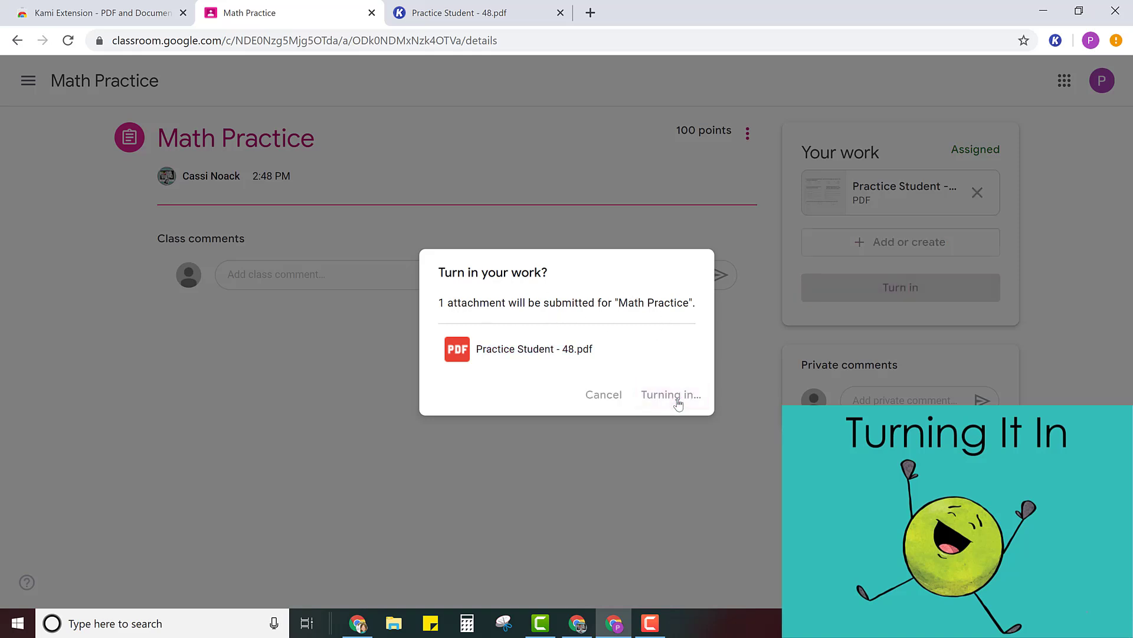